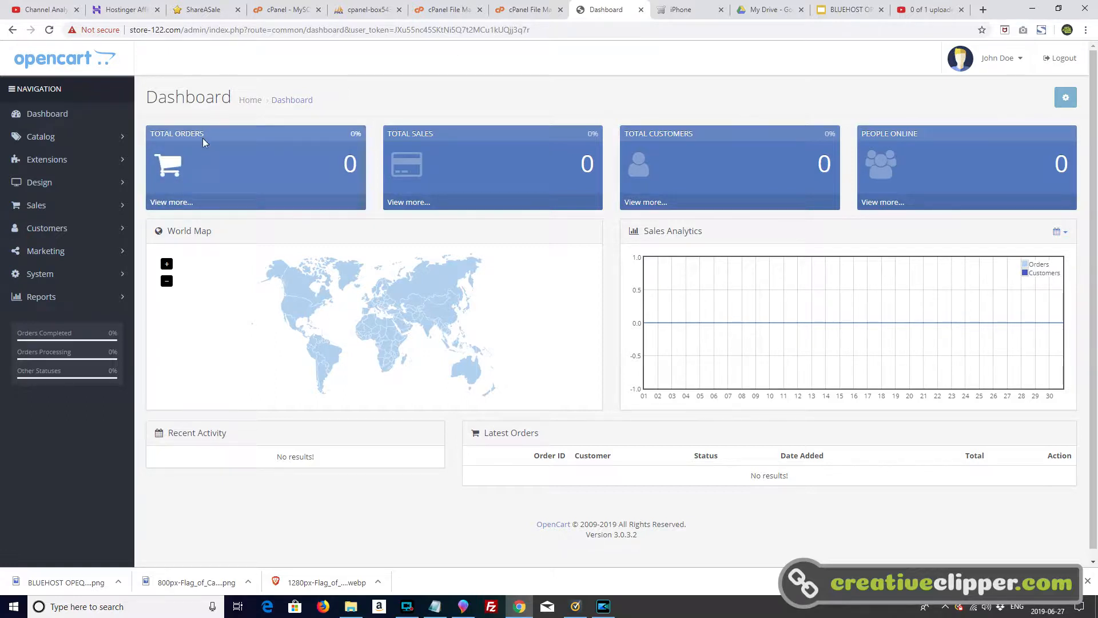
Step: Open the Your Store storefront from the account menu and look over its homepage and top menu
{"action": "left_click", "coordinate": [1002, 73]}
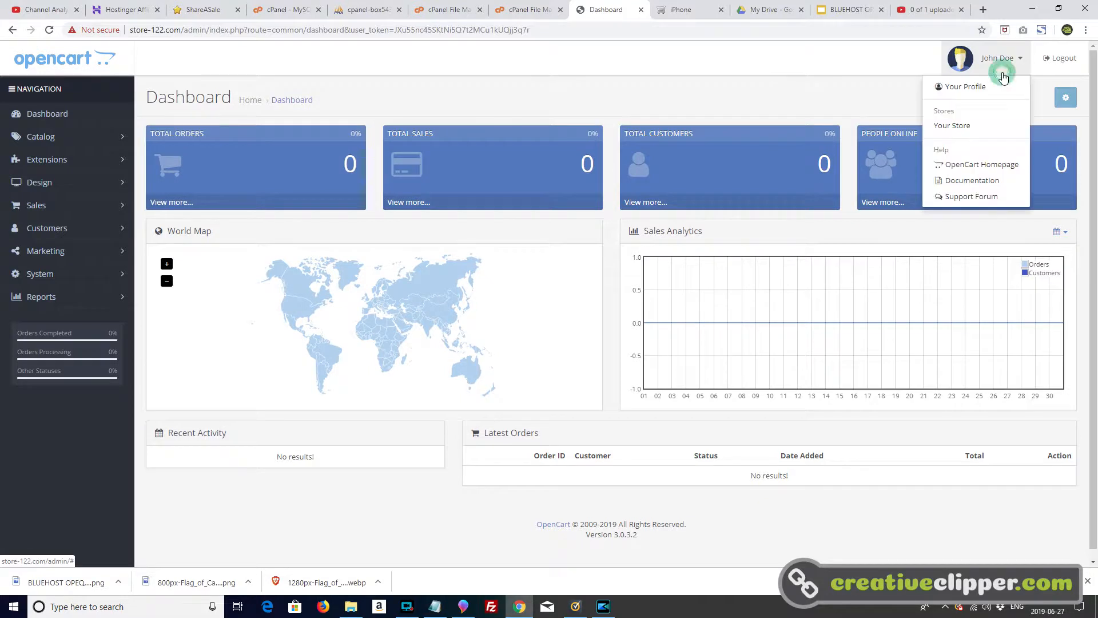
{"action": "left_click", "coordinate": [972, 125]}
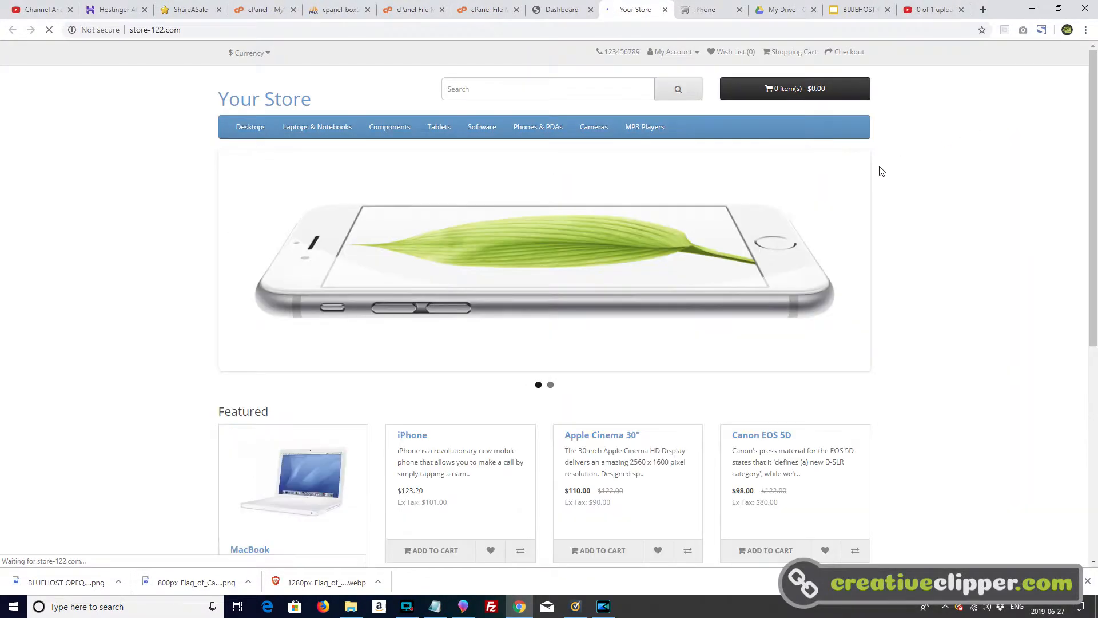
{"action": "scroll", "coordinate": [781, 378], "scroll_direction": "down", "scroll_amount": 6}
{"action": "scroll", "coordinate": [770, 425], "scroll_direction": "up", "scroll_amount": 6}
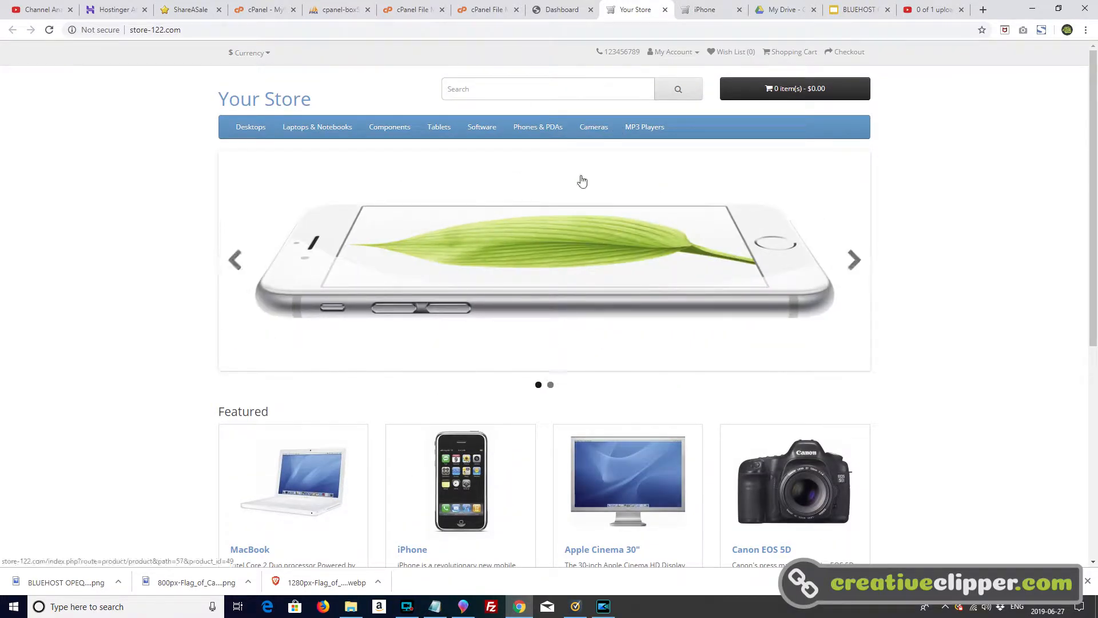
{"action": "mouse_move", "coordinate": [244, 137]}
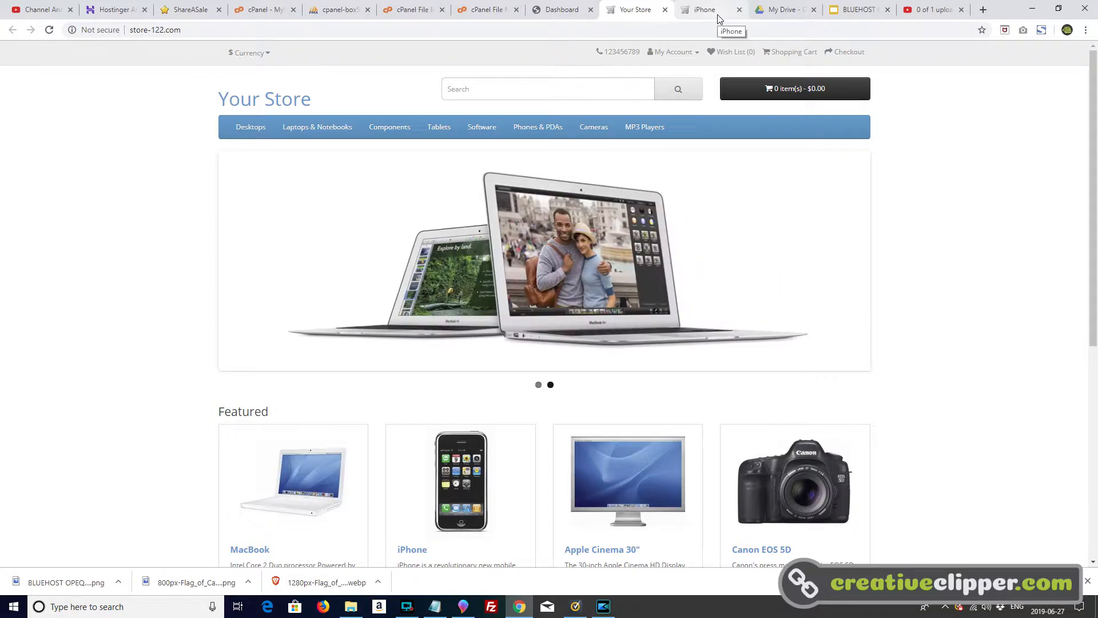
Step: Return to the admin Dashboard tab and try opening the Catalog product list
{"action": "left_click", "coordinate": [562, 10]}
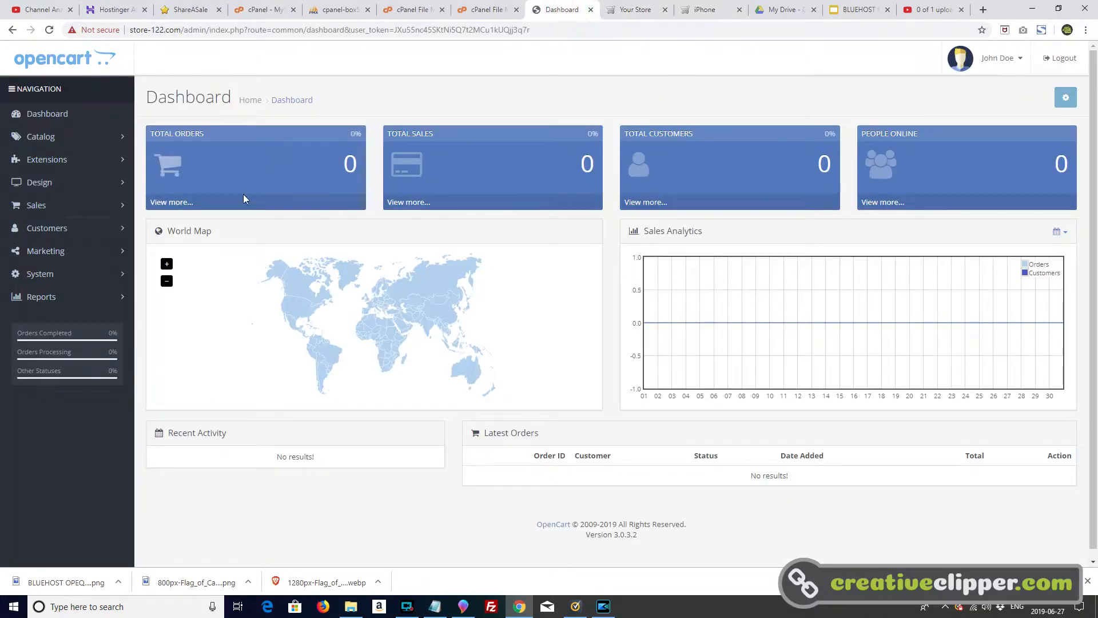
{"action": "left_click", "coordinate": [82, 139]}
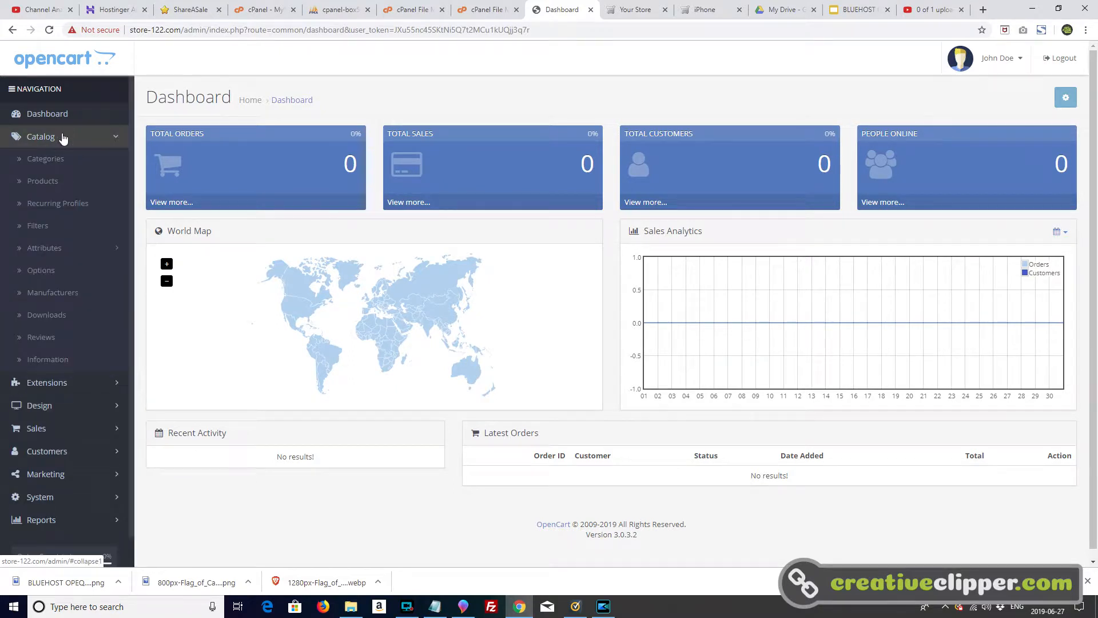
{"action": "left_click", "coordinate": [55, 183]}
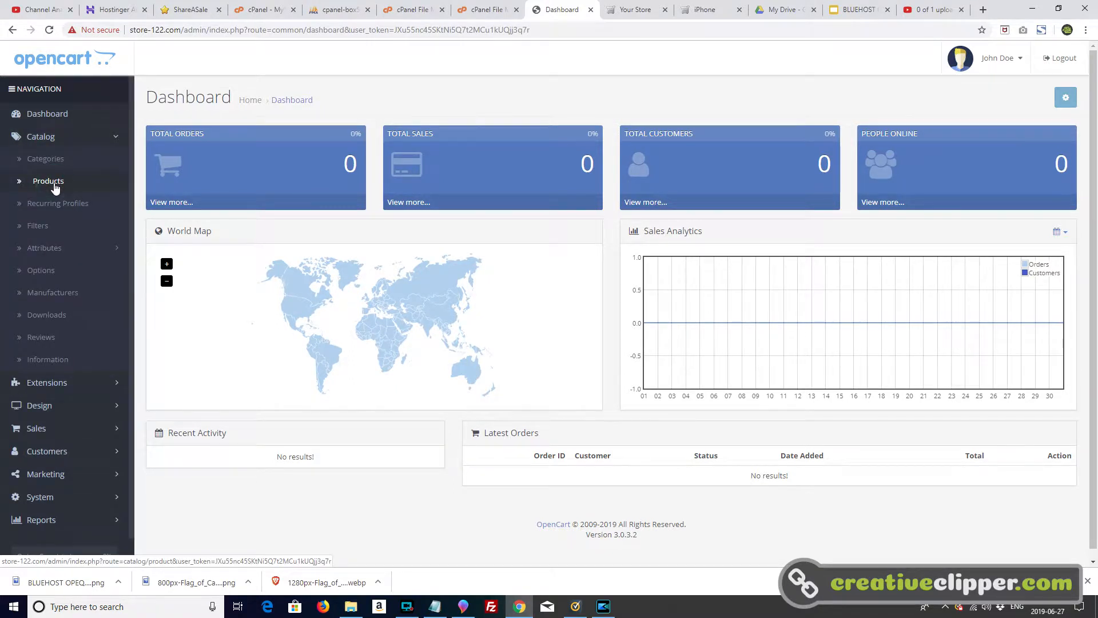
Step: Reload store-122.com/admin and sign back in with the saved admin credentials
{"action": "left_click", "coordinate": [192, 33]}
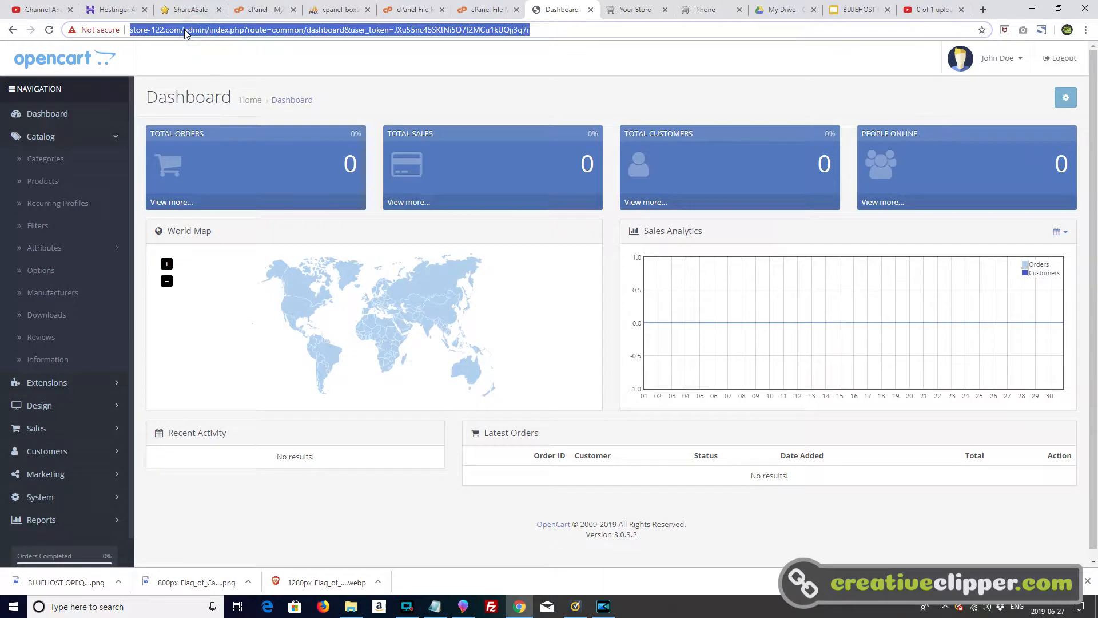
{"action": "left_click", "coordinate": [185, 31]}
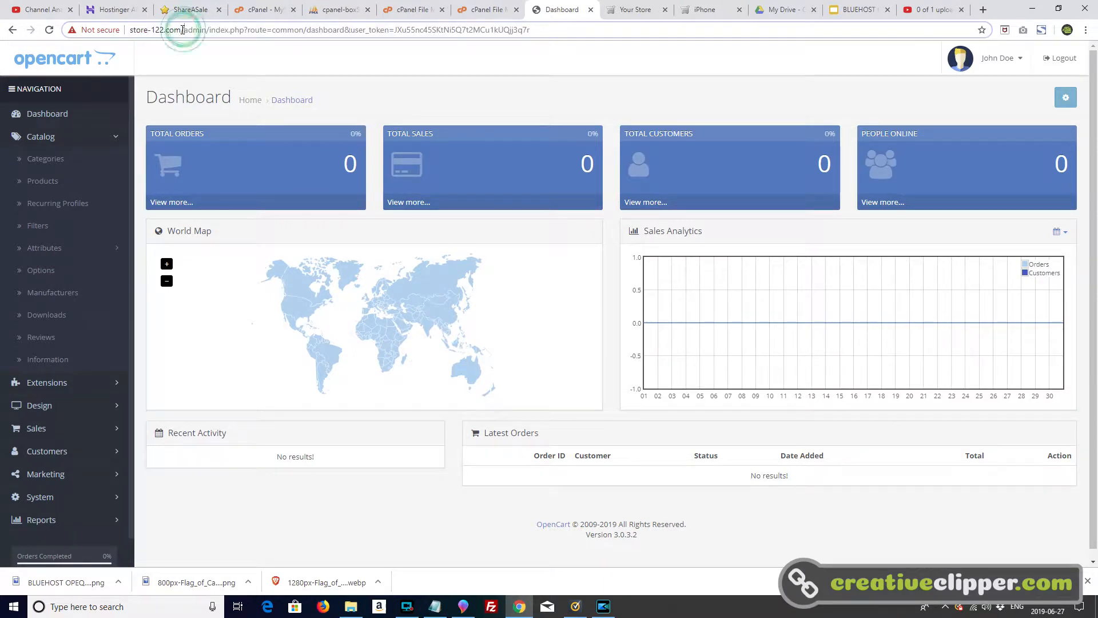
{"action": "triple_click", "coordinate": [534, 29]}
{"action": "type", "text": "st"}
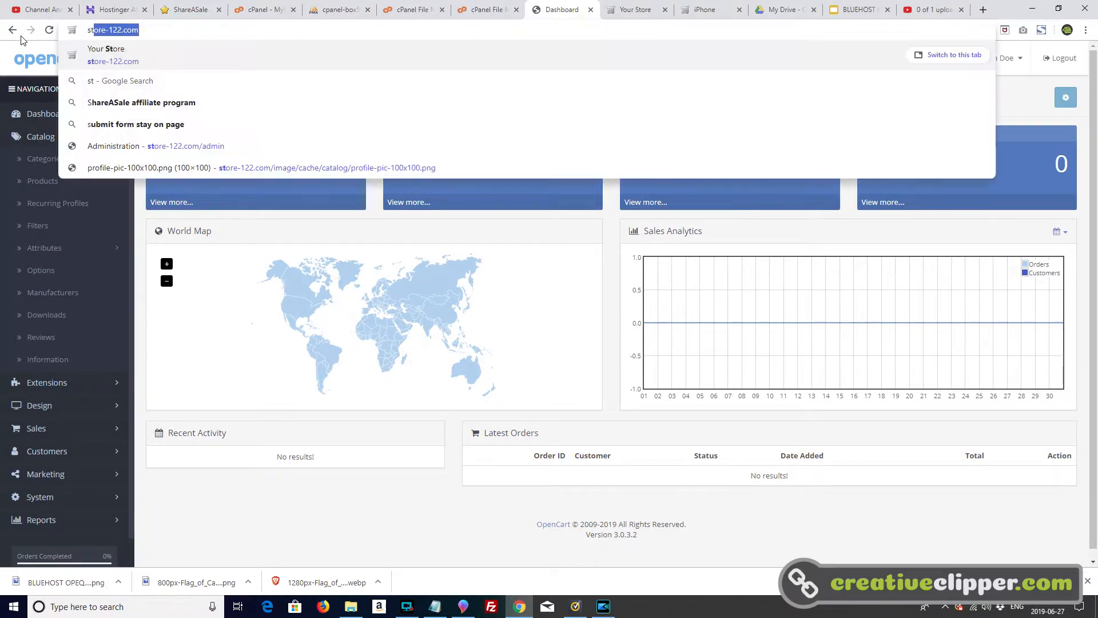
{"action": "type", "text": "ore-122."}
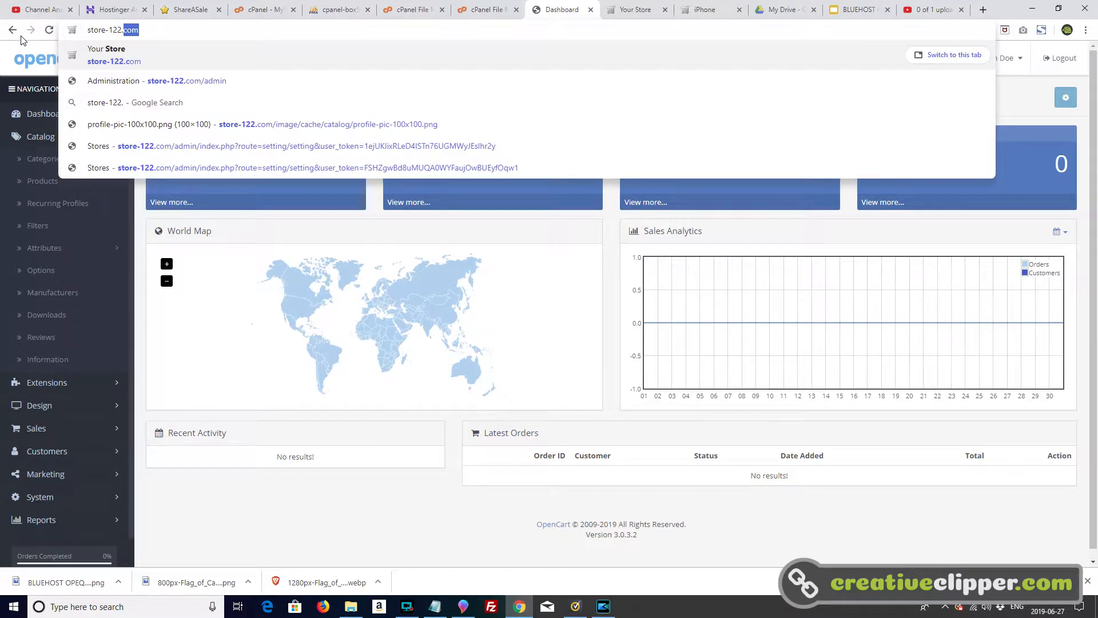
{"action": "type", "text": "com"}
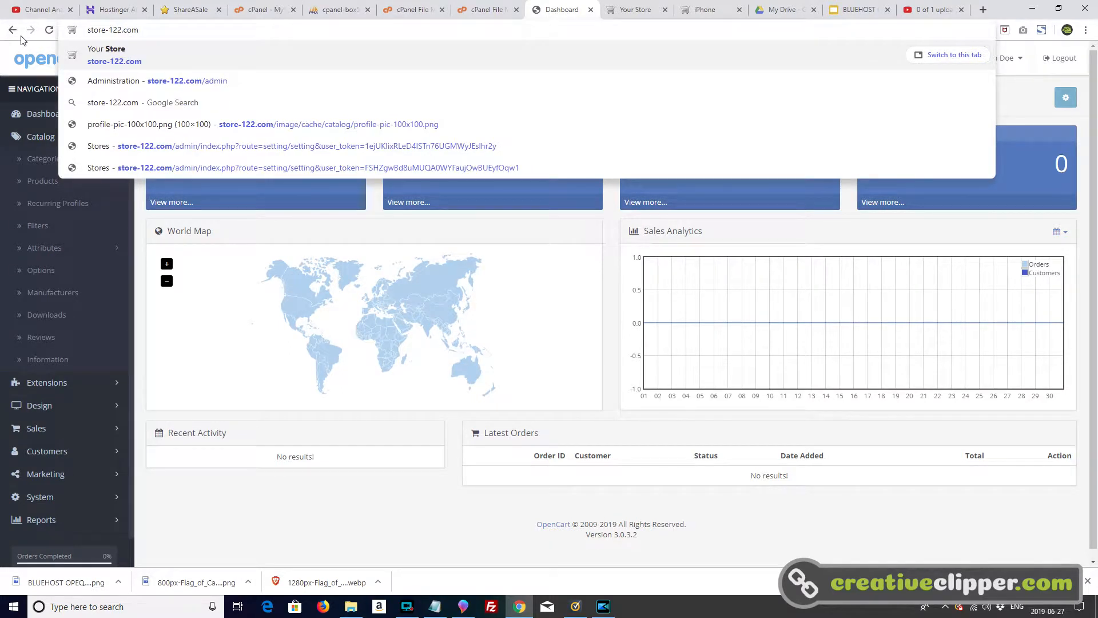
{"action": "type", "text": "/admin"}
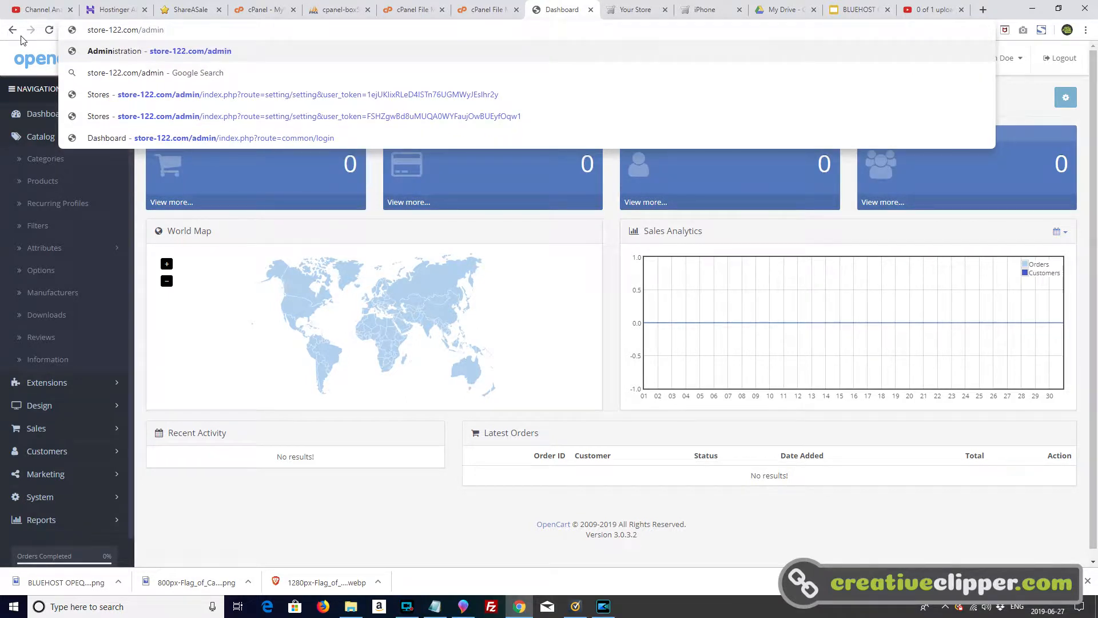
{"action": "key", "text": "Return"}
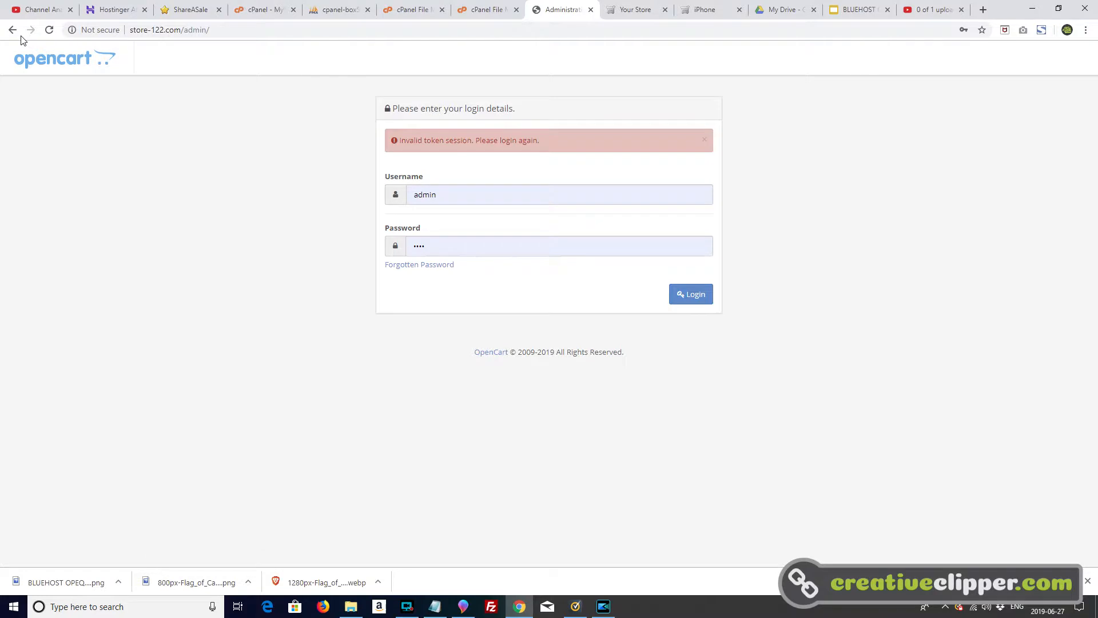
{"action": "left_click", "coordinate": [433, 246]}
{"action": "left_click", "coordinate": [680, 295]}
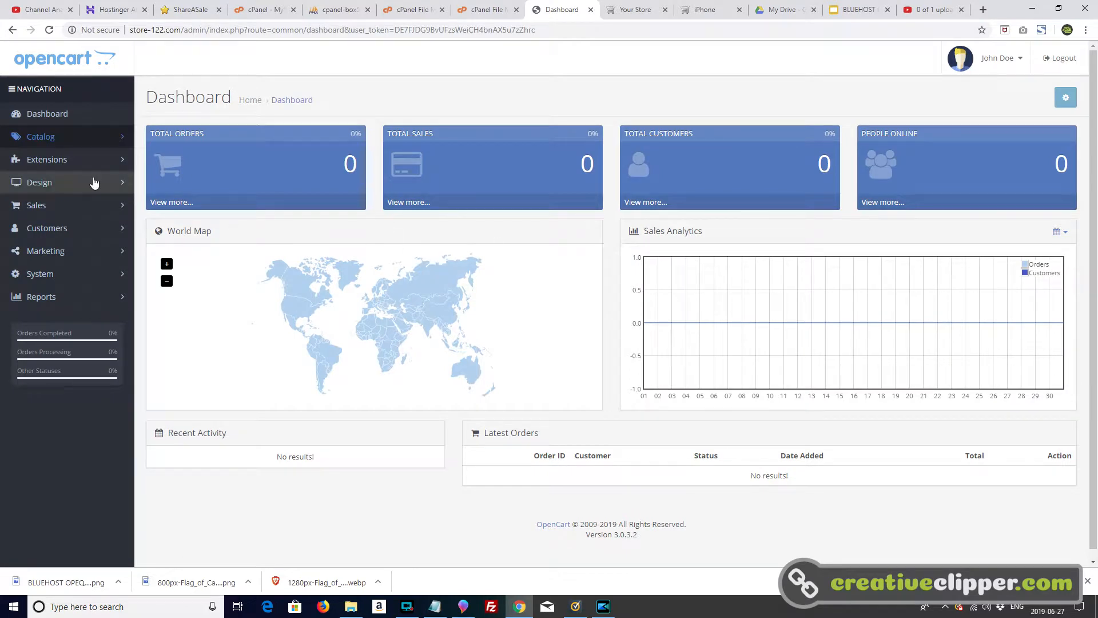
{"action": "left_click", "coordinate": [66, 145]}
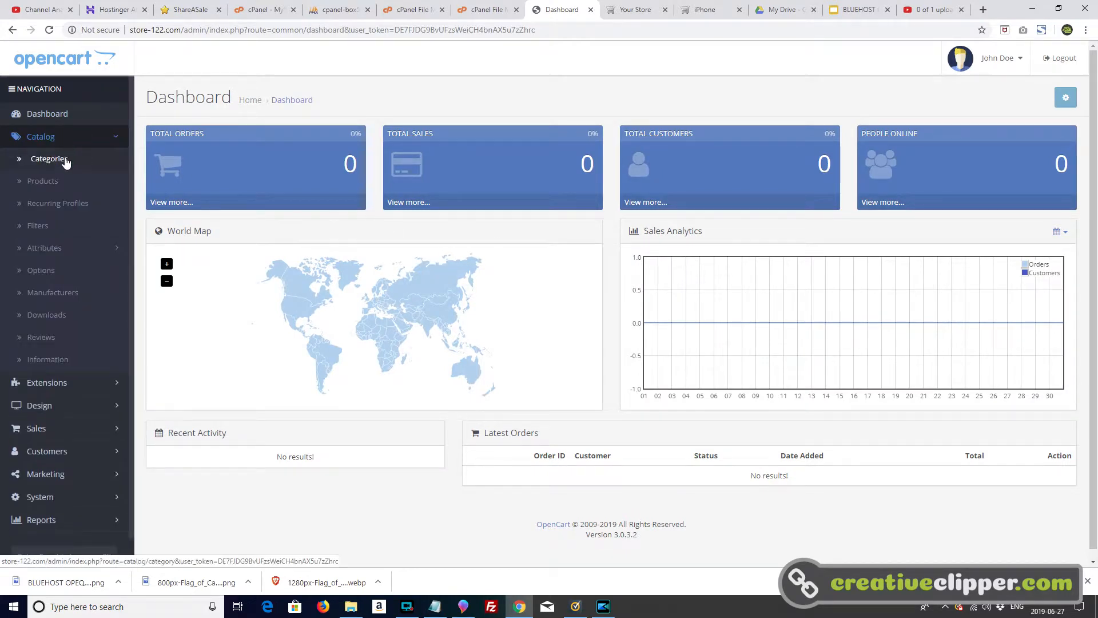
Step: Add a new category and name it T-Shirts
{"action": "left_click", "coordinate": [54, 163]}
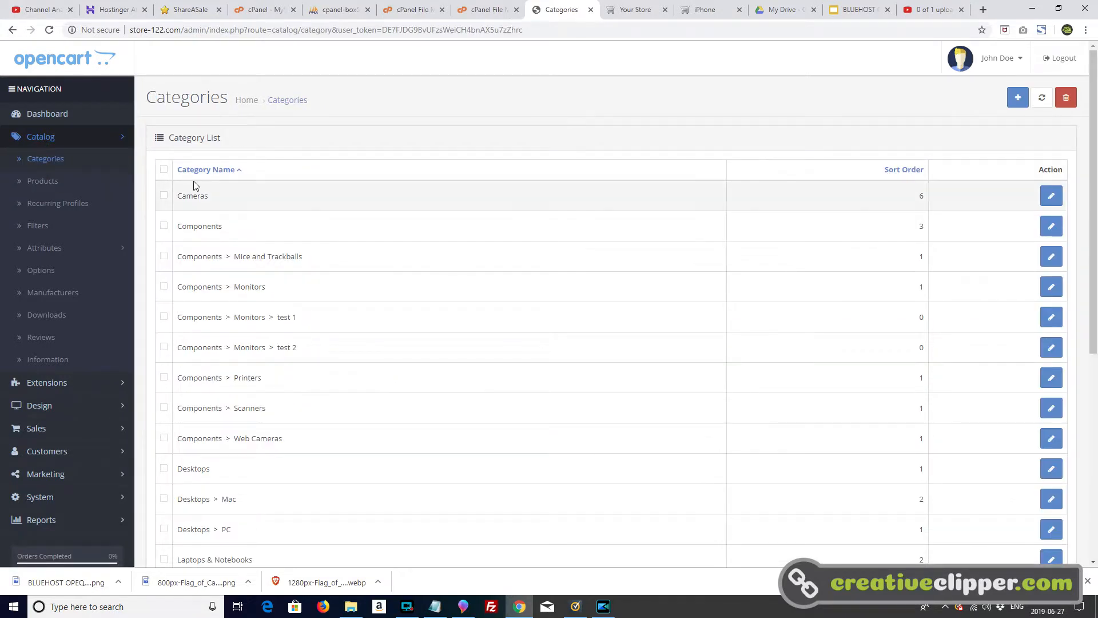
{"action": "left_click", "coordinate": [1017, 98]}
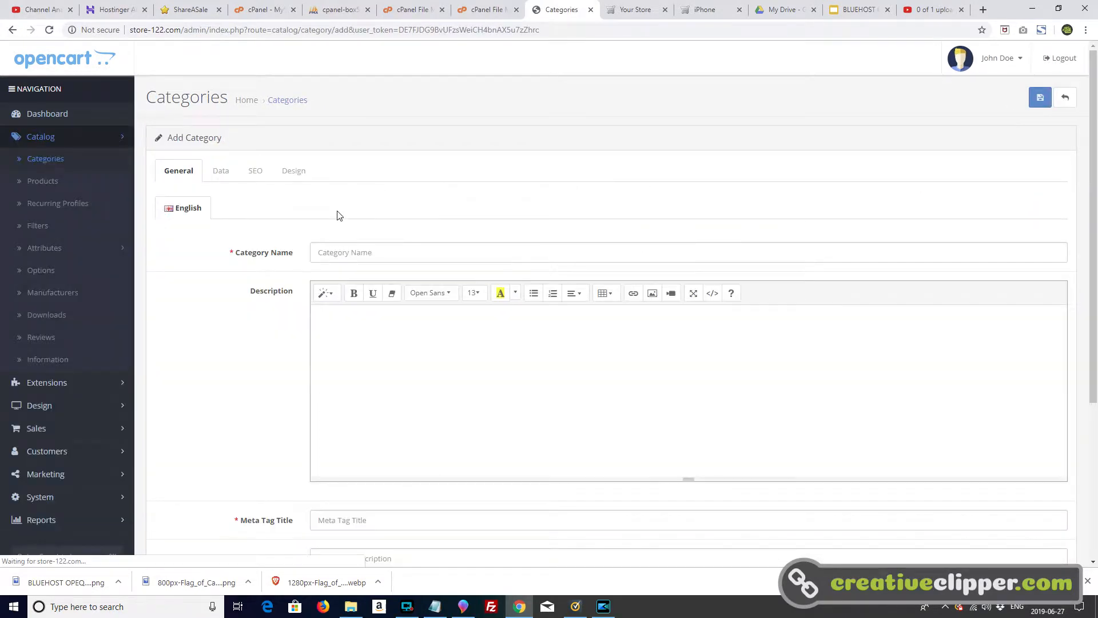
{"action": "left_click", "coordinate": [340, 247]}
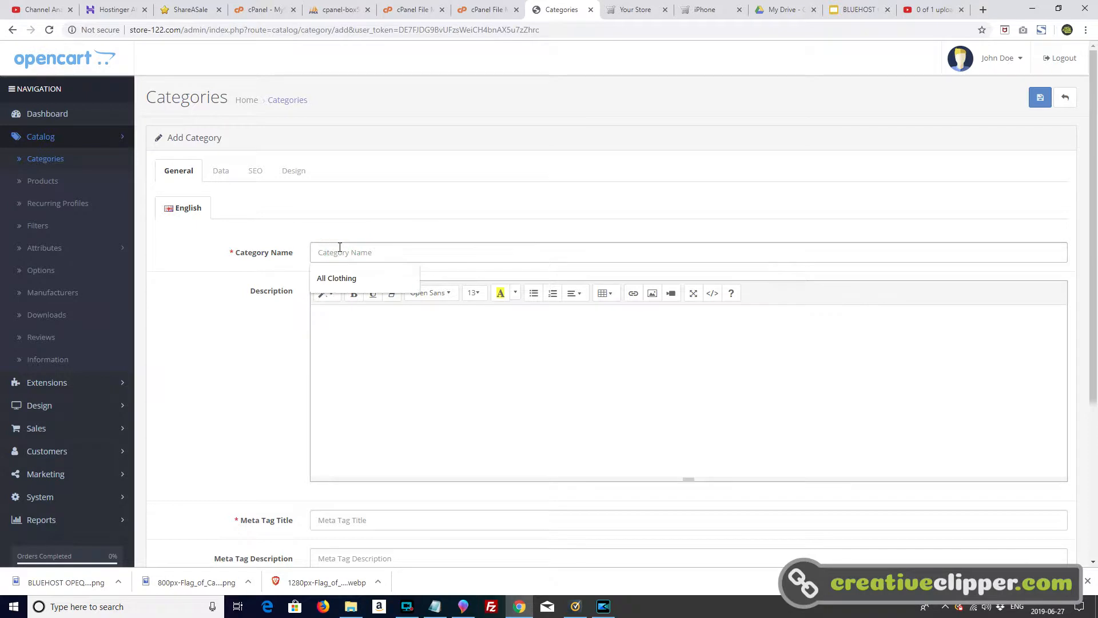
{"action": "type", "text": "T-Shirts"}
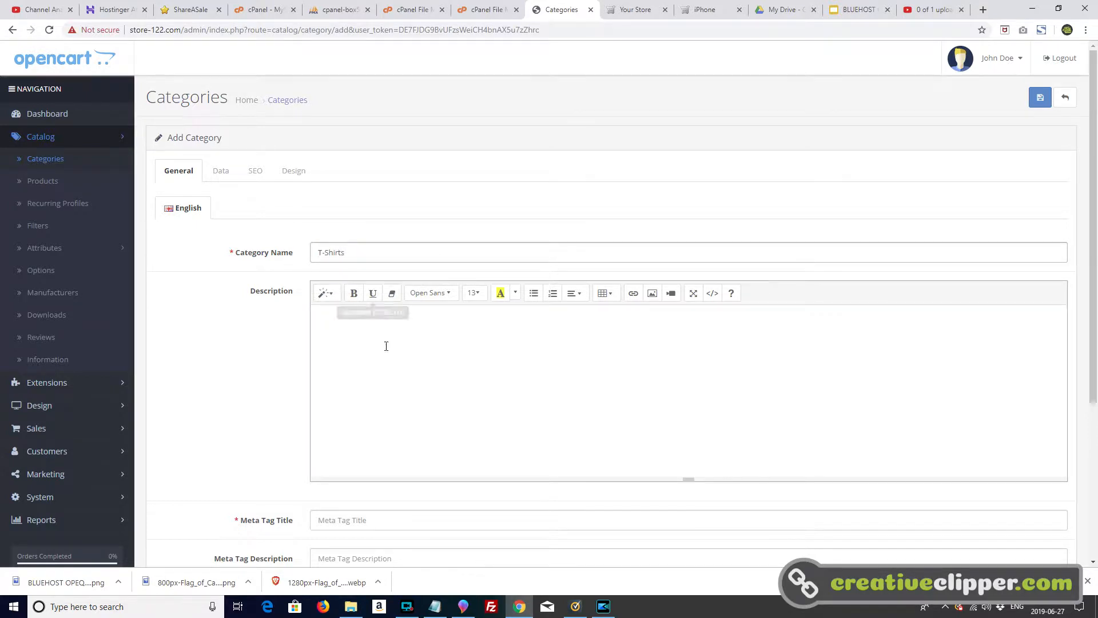
Step: Copy the name T-Shirts into the category's Meta Tag Title
{"action": "triple_click", "coordinate": [355, 252]}
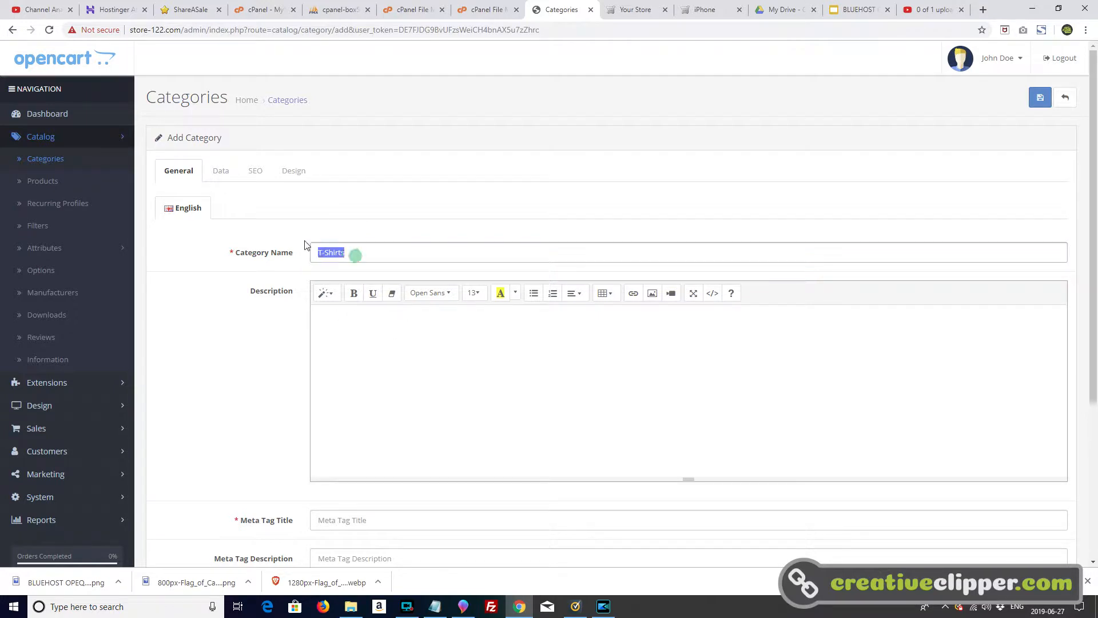
{"action": "right_click", "coordinate": [321, 250]}
{"action": "left_click", "coordinate": [348, 292]}
{"action": "left_click", "coordinate": [336, 517]}
{"action": "right_click", "coordinate": [337, 517]}
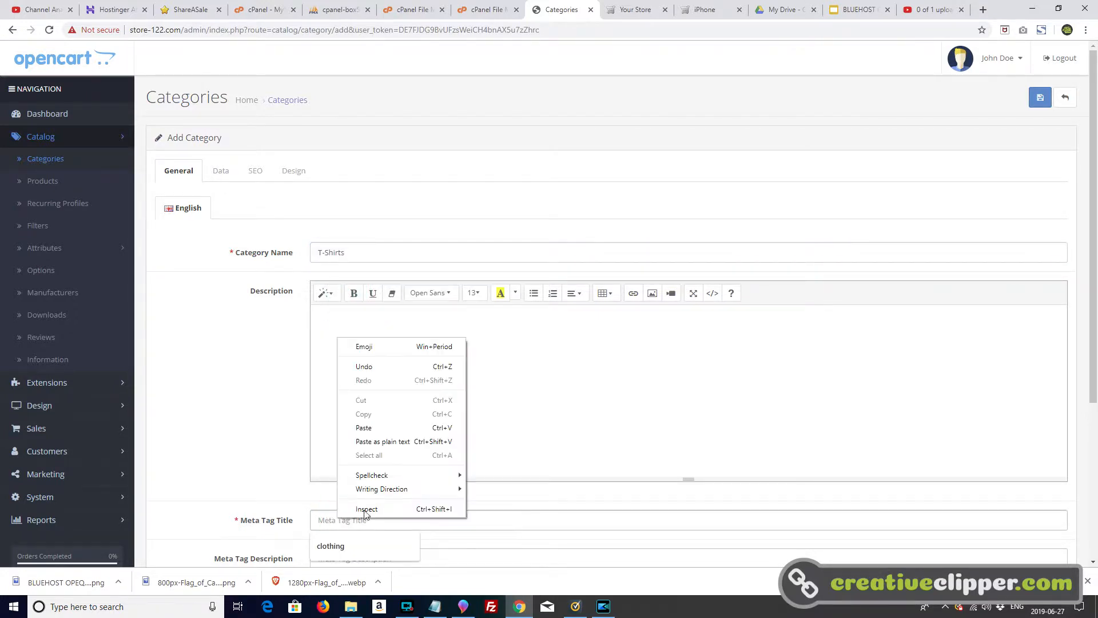
{"action": "left_click", "coordinate": [390, 429]}
{"action": "left_click", "coordinate": [236, 178]}
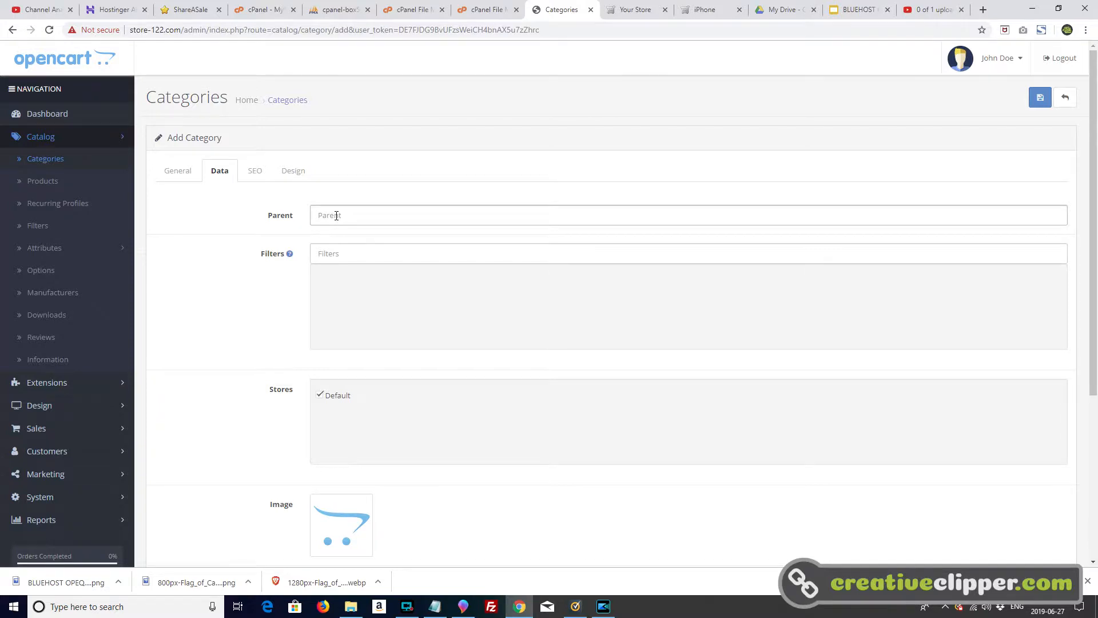
Step: Make T-Shirts a parentless Top-menu category with sort order 3333 and save it
{"action": "left_click", "coordinate": [336, 215]}
{"action": "left_click", "coordinate": [341, 239]}
{"action": "scroll", "coordinate": [326, 366], "scroll_direction": "down", "scroll_amount": 2}
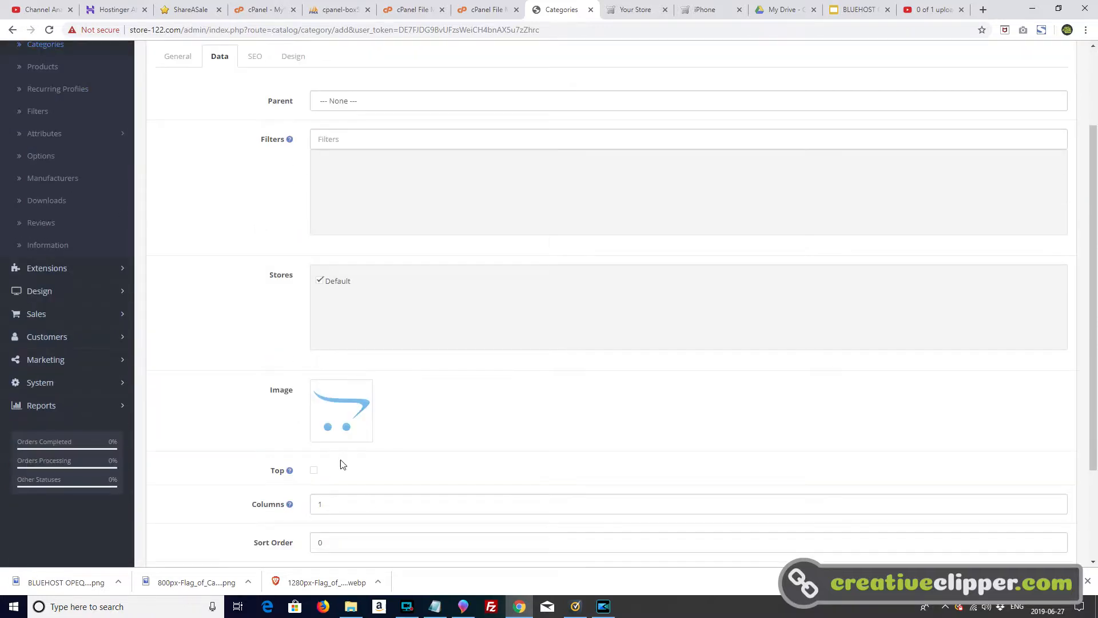
{"action": "left_click", "coordinate": [314, 471]}
{"action": "scroll", "coordinate": [439, 396], "scroll_direction": "up", "scroll_amount": 2}
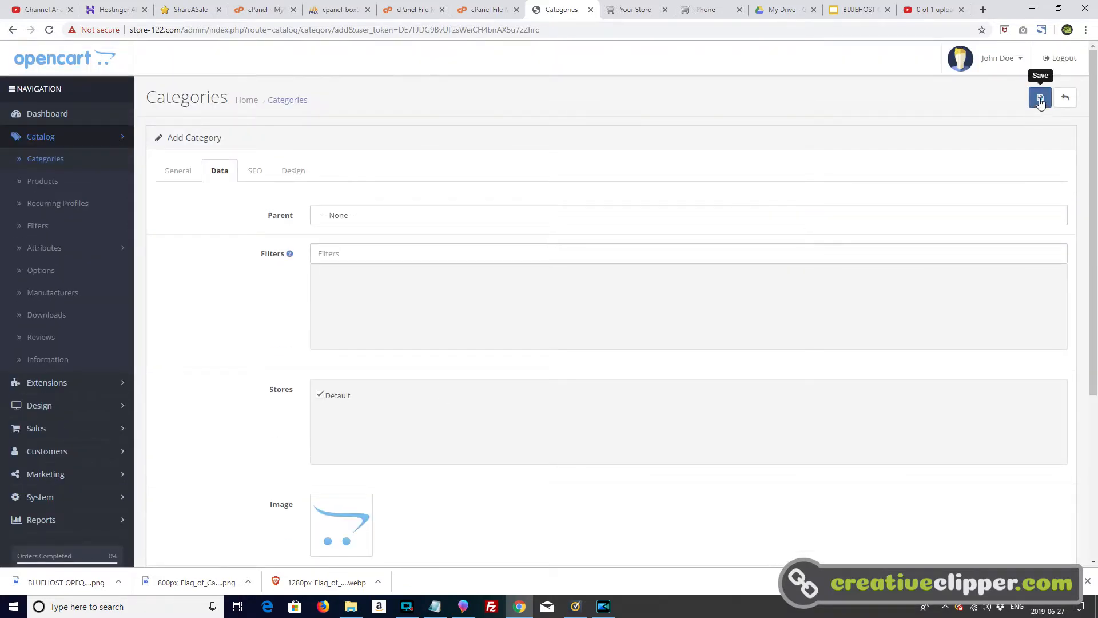
{"action": "scroll", "coordinate": [292, 430], "scroll_direction": "down", "scroll_amount": 3}
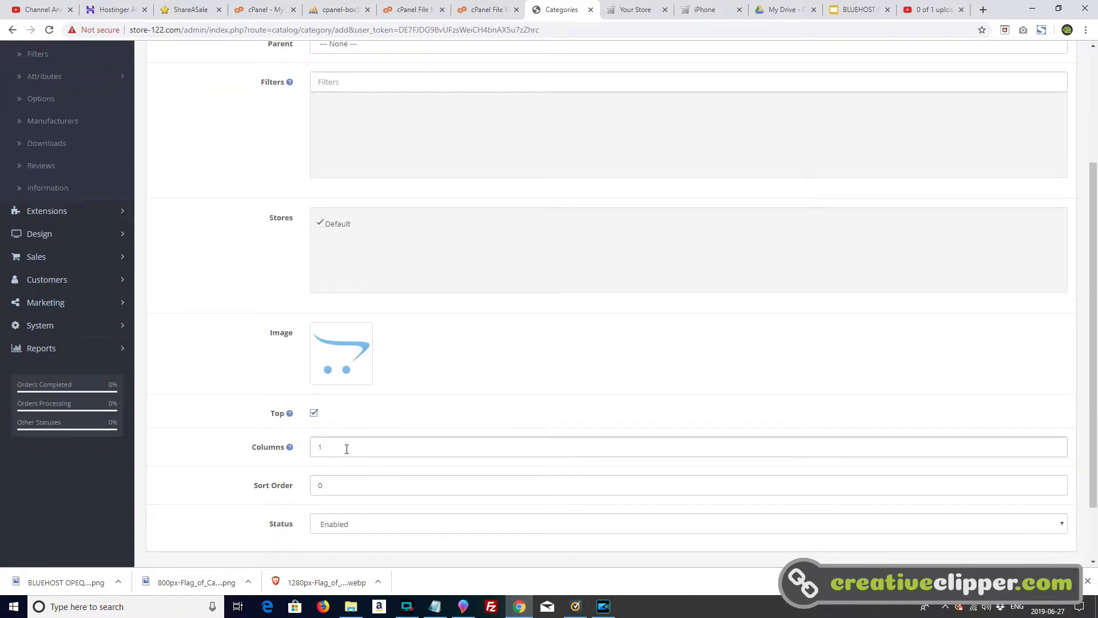
{"action": "double_click", "coordinate": [327, 487]}
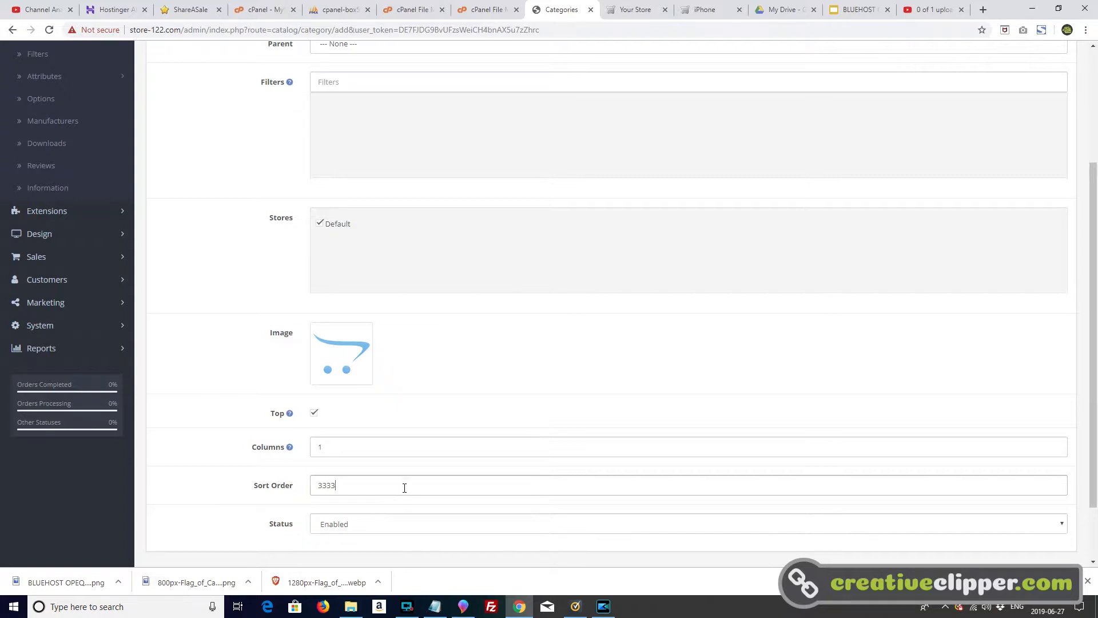
{"action": "scroll", "coordinate": [1093, 224], "scroll_direction": "up", "scroll_amount": 3}
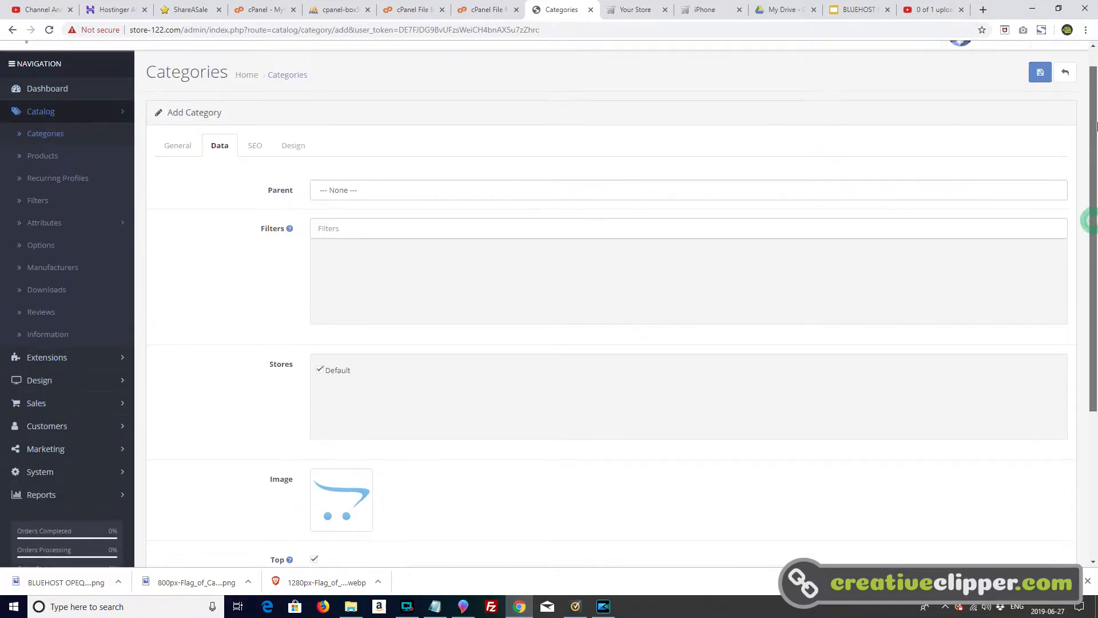
{"action": "left_click", "coordinate": [1036, 99]}
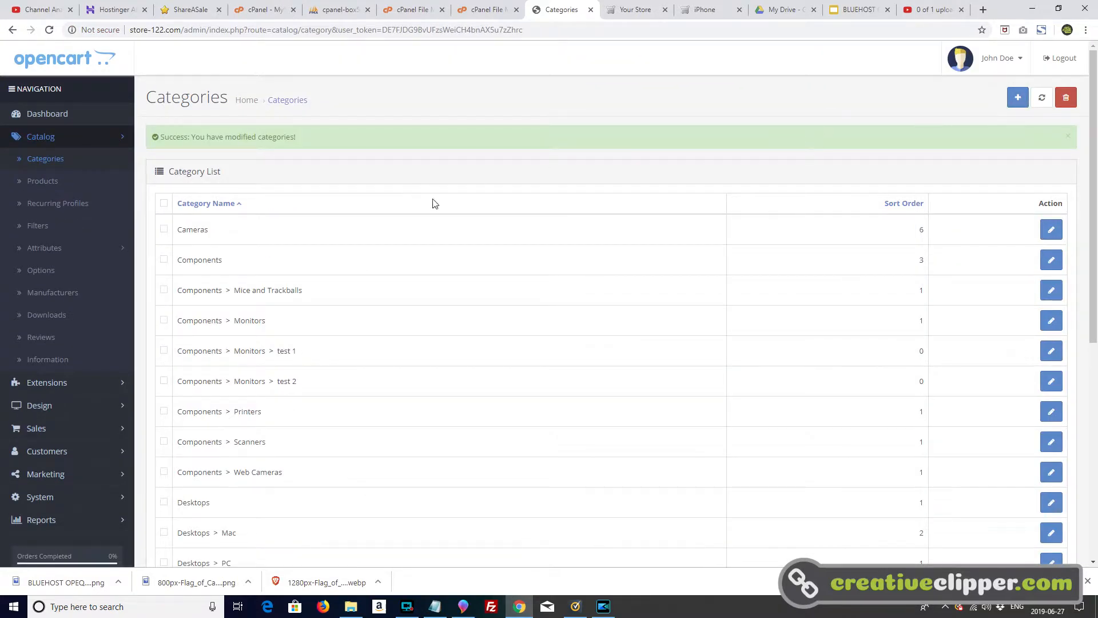
Step: Add a new product named All Star T-shirt
{"action": "left_click", "coordinate": [47, 182]}
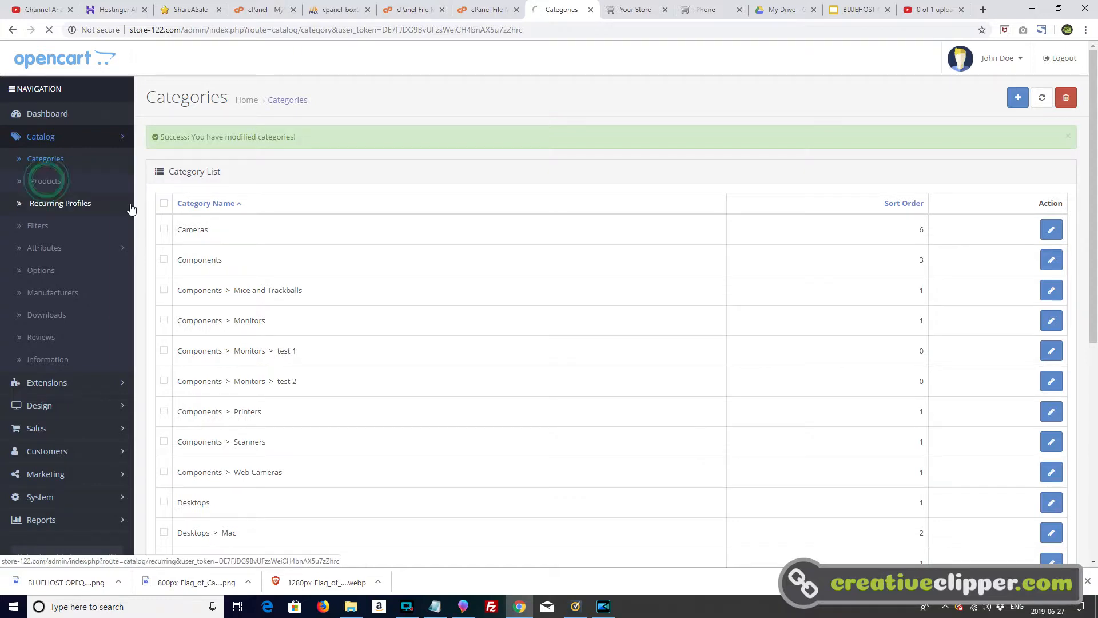
{"action": "left_click", "coordinate": [1017, 97]}
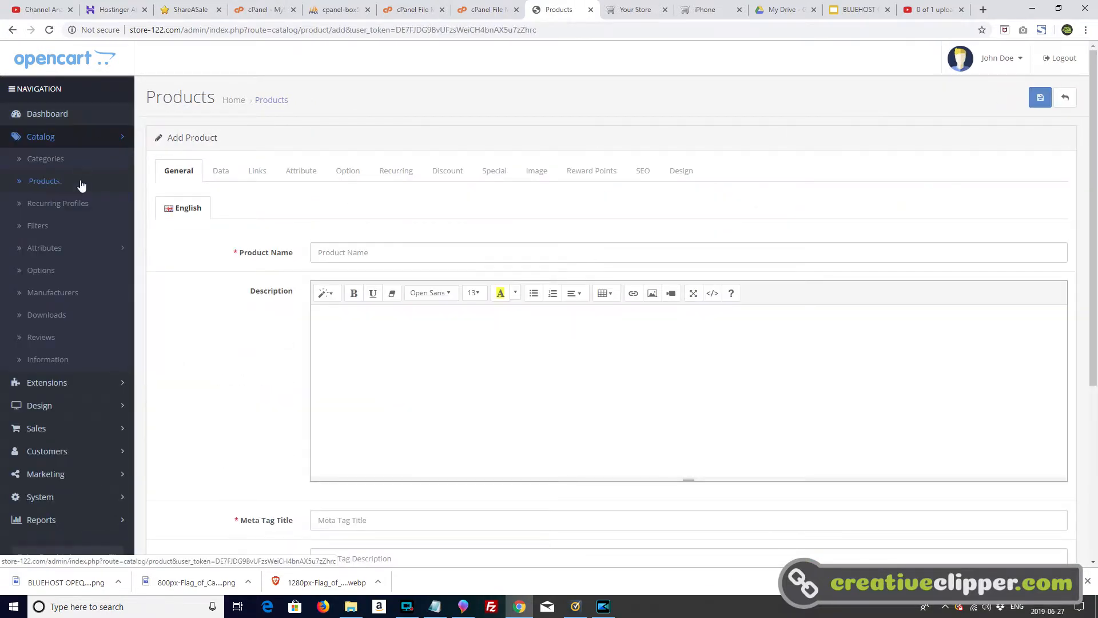
{"action": "left_click", "coordinate": [338, 249]}
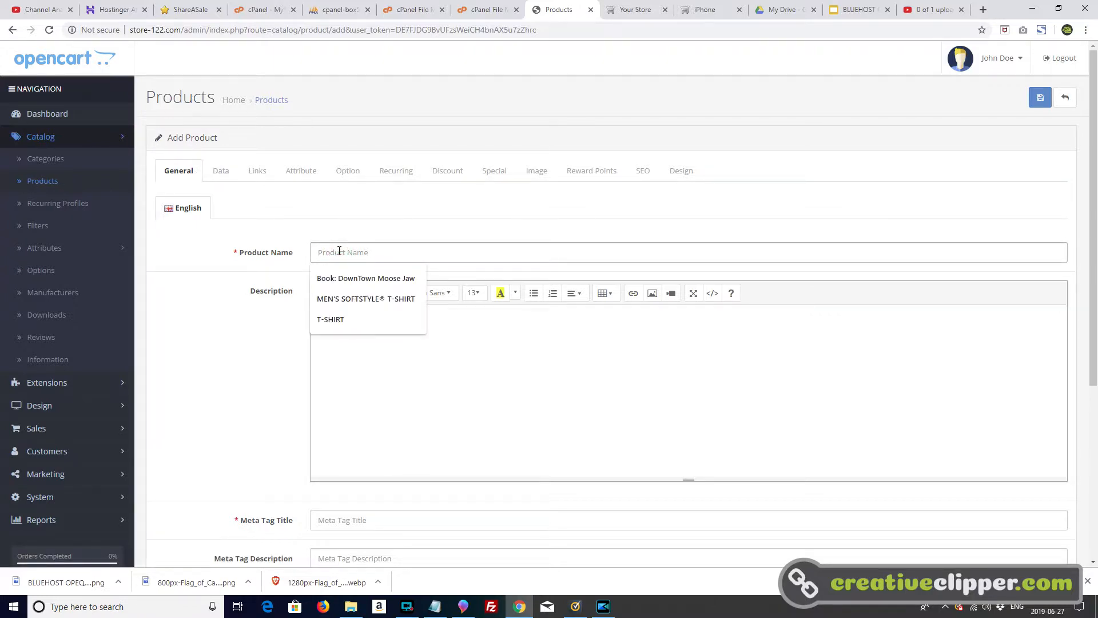
{"action": "type", "text": "A"}
{"action": "key", "text": "BackSpace"}
{"action": "type", "text": "All Star T-shirt"}
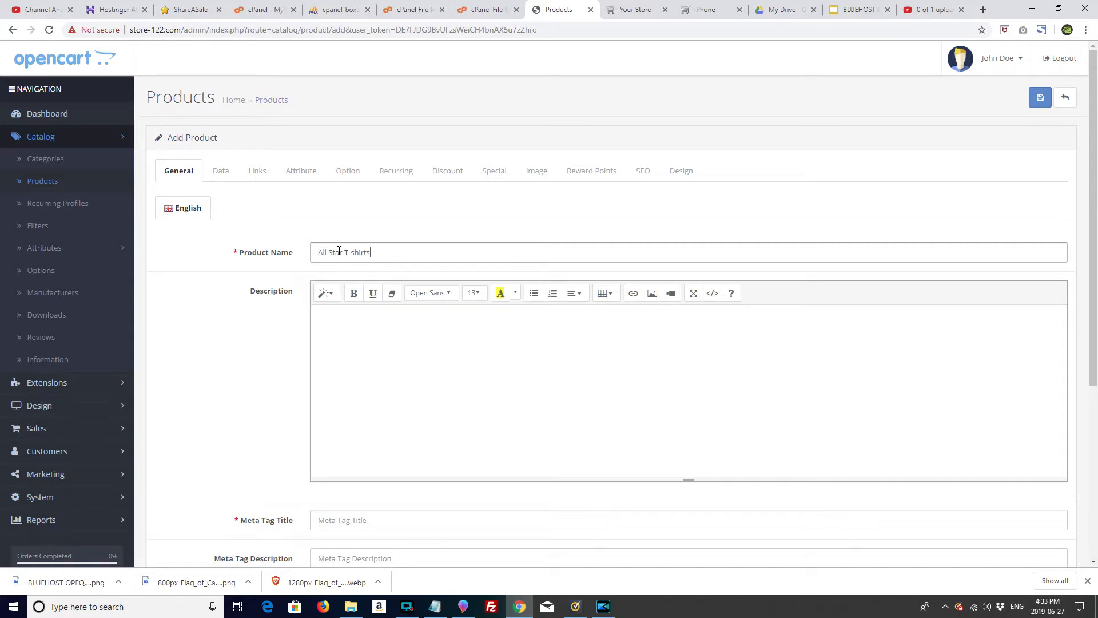
Step: Copy 'All Star T-shirt' into the product's Meta Tag Title
{"action": "triple_click", "coordinate": [374, 252]}
{"action": "right_click", "coordinate": [331, 253]}
{"action": "left_click", "coordinate": [366, 298]}
{"action": "left_click", "coordinate": [375, 518]}
{"action": "right_click", "coordinate": [376, 518]}
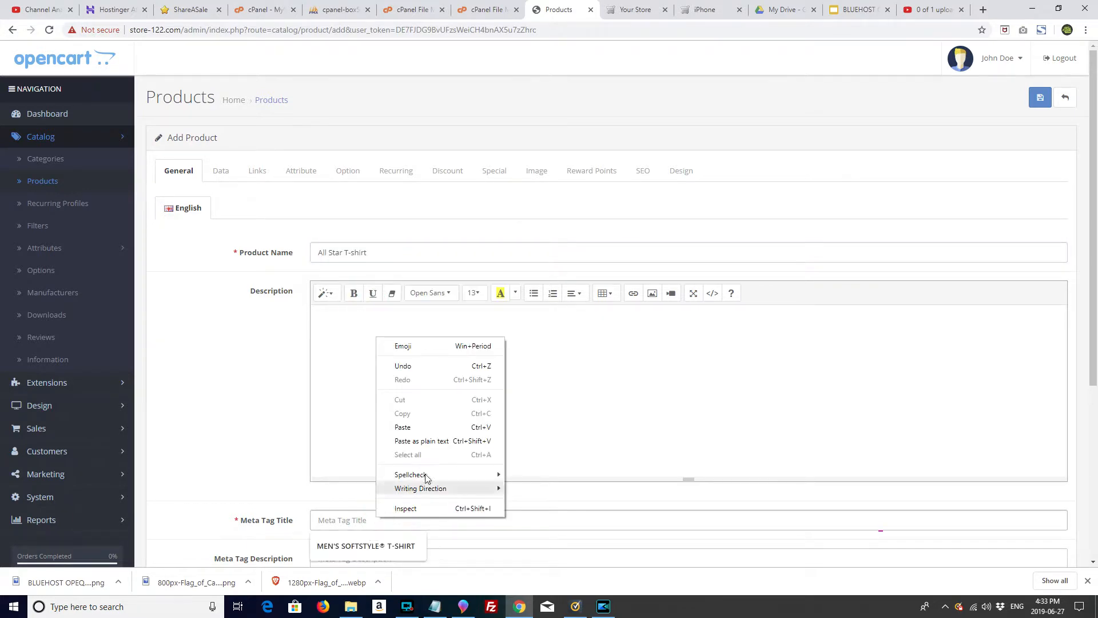
{"action": "left_click", "coordinate": [422, 427]}
{"action": "scroll", "coordinate": [251, 456], "scroll_direction": "down", "scroll_amount": 2}
{"action": "scroll", "coordinate": [237, 456], "scroll_direction": "down", "scroll_amount": 2}
{"action": "scroll", "coordinate": [274, 400], "scroll_direction": "up", "scroll_amount": 1}
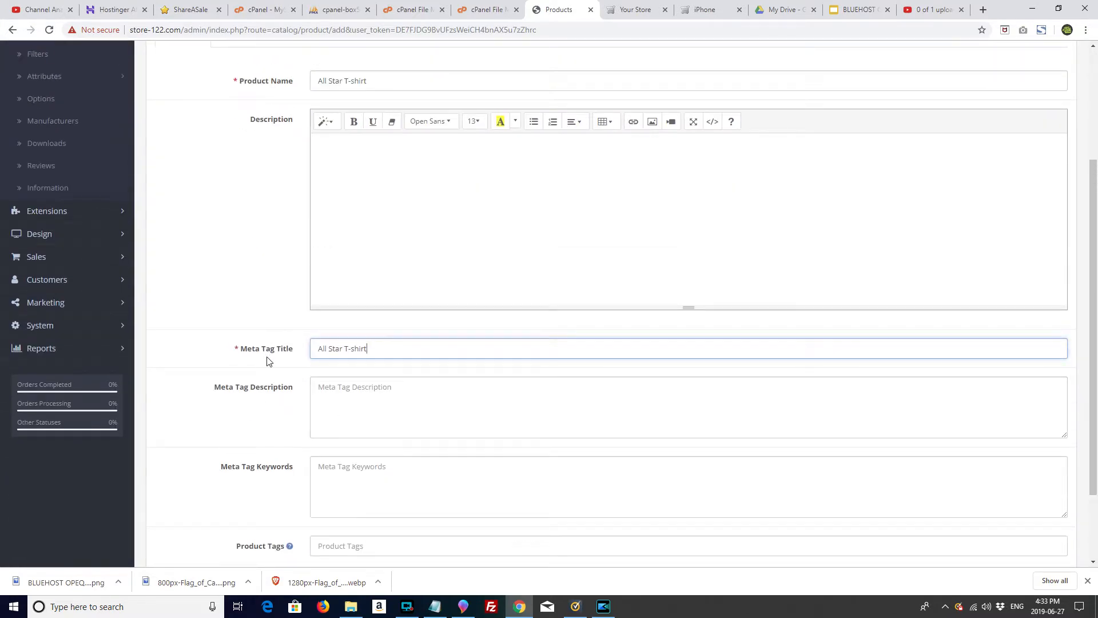
{"action": "scroll", "coordinate": [303, 347], "scroll_direction": "up", "scroll_amount": 3}
{"action": "left_click", "coordinate": [228, 176]}
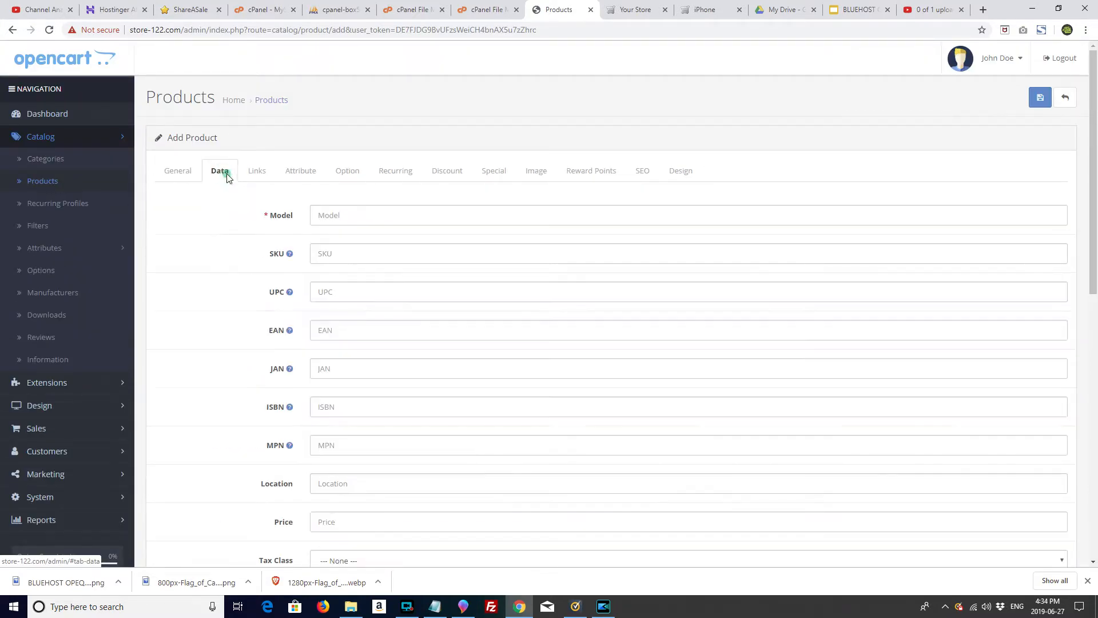
Step: Set the product model to Royal Blue and the price to 35.0000
{"action": "left_click", "coordinate": [336, 213]}
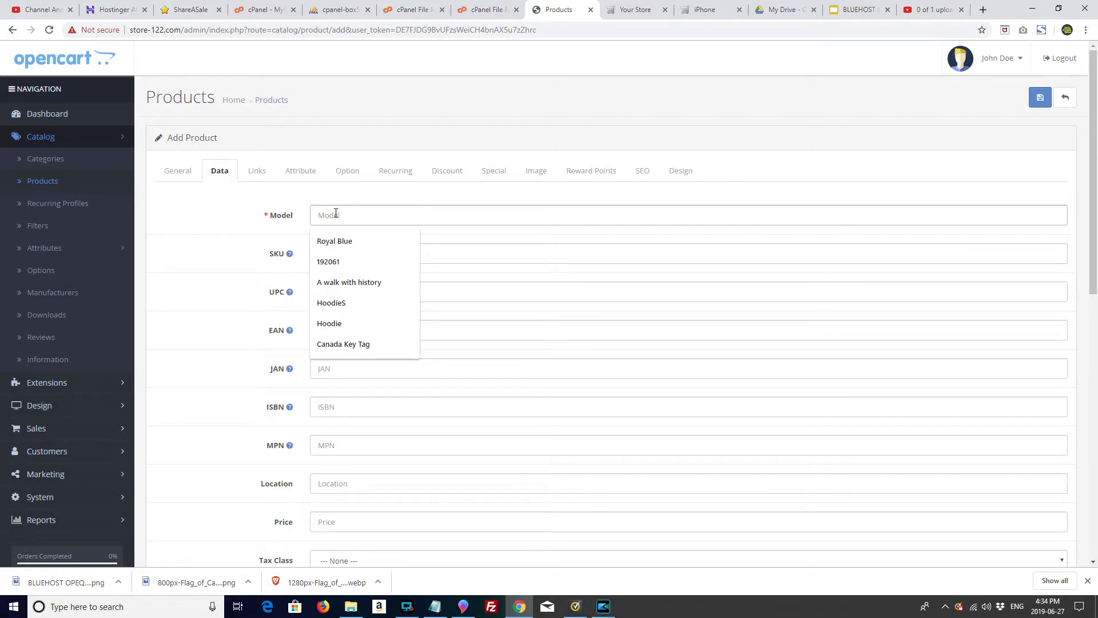
{"action": "left_click", "coordinate": [345, 247]}
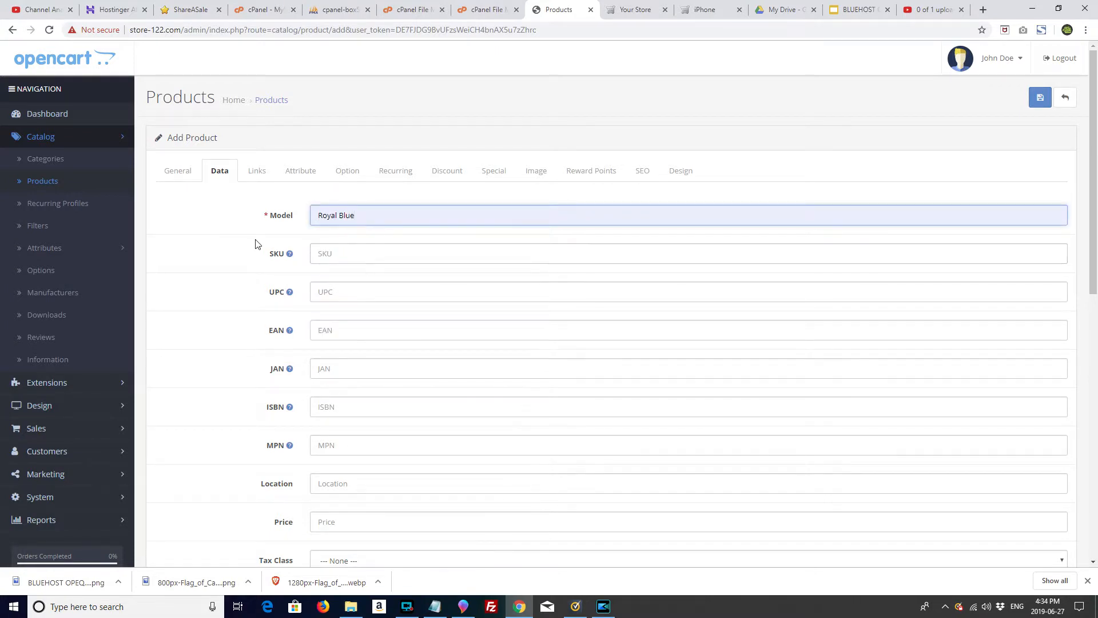
{"action": "scroll", "coordinate": [262, 294], "scroll_direction": "down", "scroll_amount": 4}
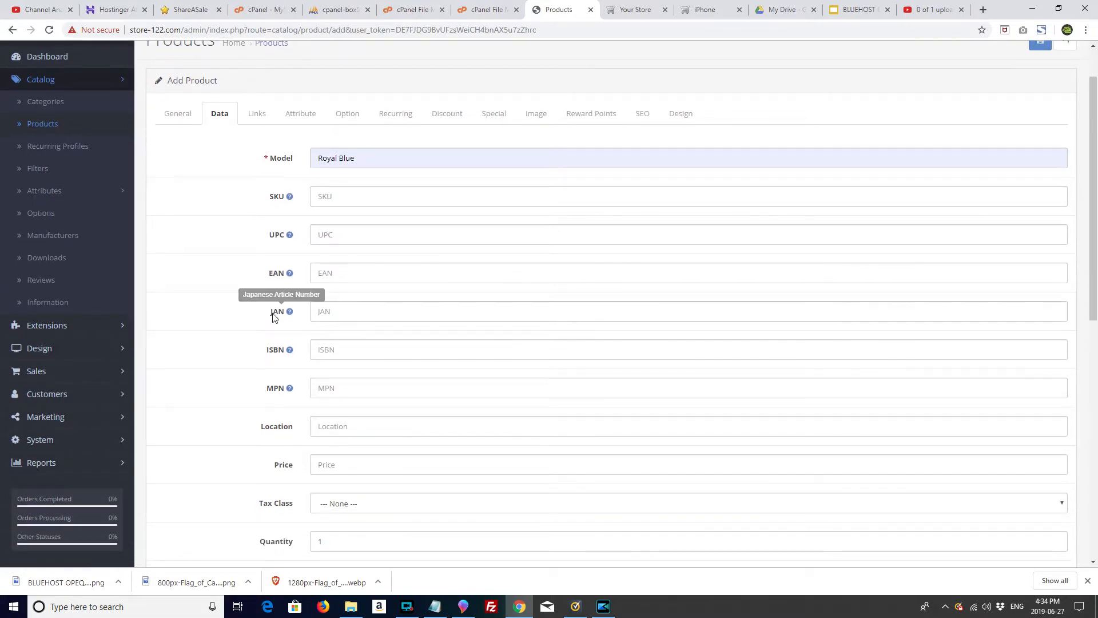
{"action": "left_click", "coordinate": [345, 303]}
{"action": "left_click", "coordinate": [346, 319]}
{"action": "left_click", "coordinate": [223, 306]}
Step: Choose Taxable Goods as tax class and enter stock quantity 1111
{"action": "left_click", "coordinate": [324, 331]}
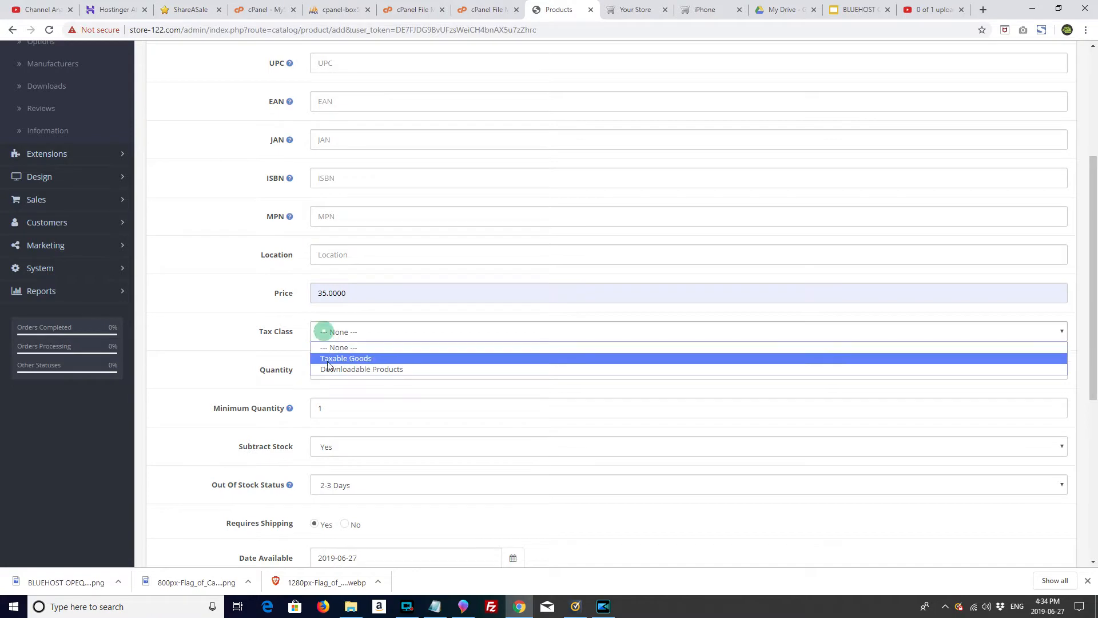
{"action": "left_click", "coordinate": [331, 358]}
{"action": "left_click", "coordinate": [228, 351]}
{"action": "left_click", "coordinate": [338, 370]}
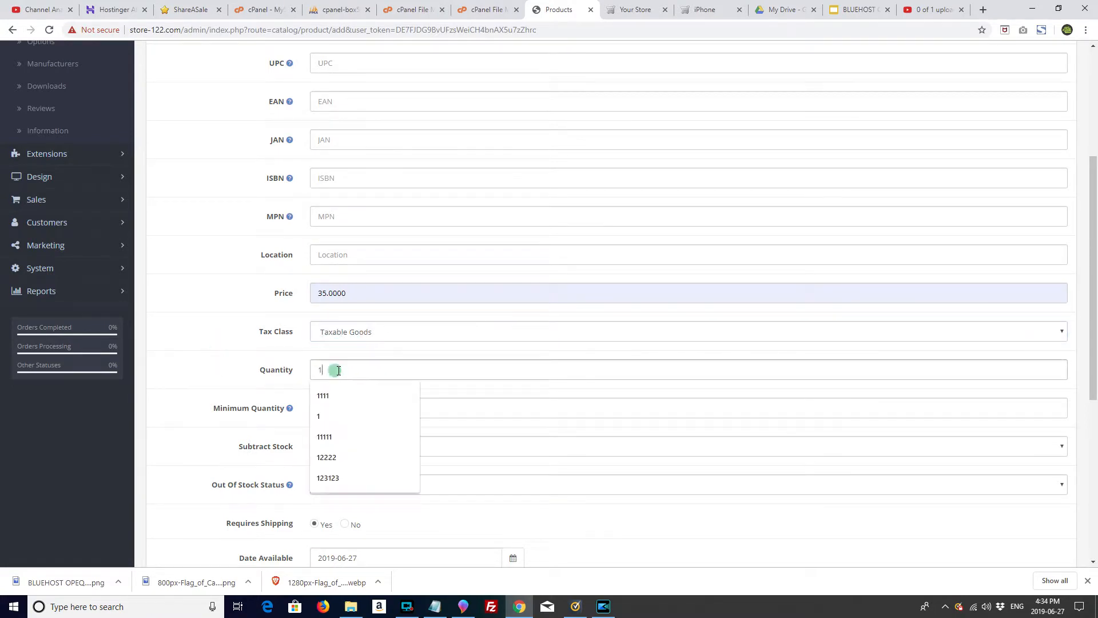
{"action": "type", "text": "111"}
{"action": "left_click", "coordinate": [257, 360]}
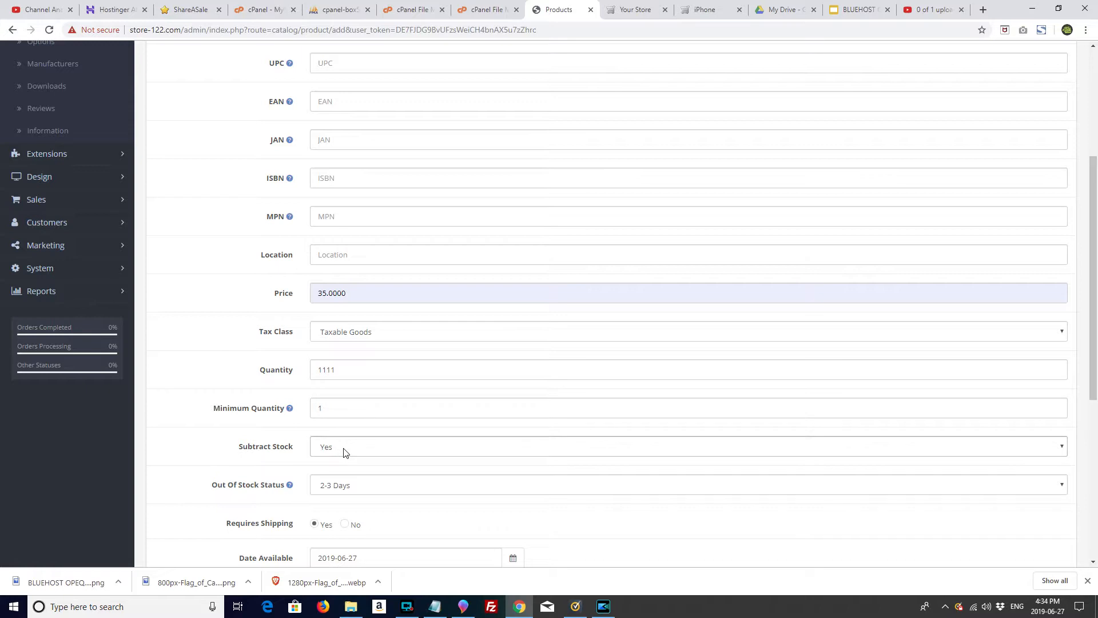
Step: Check the availability date, keeping today's date
{"action": "scroll", "coordinate": [346, 455], "scroll_direction": "down", "scroll_amount": 2}
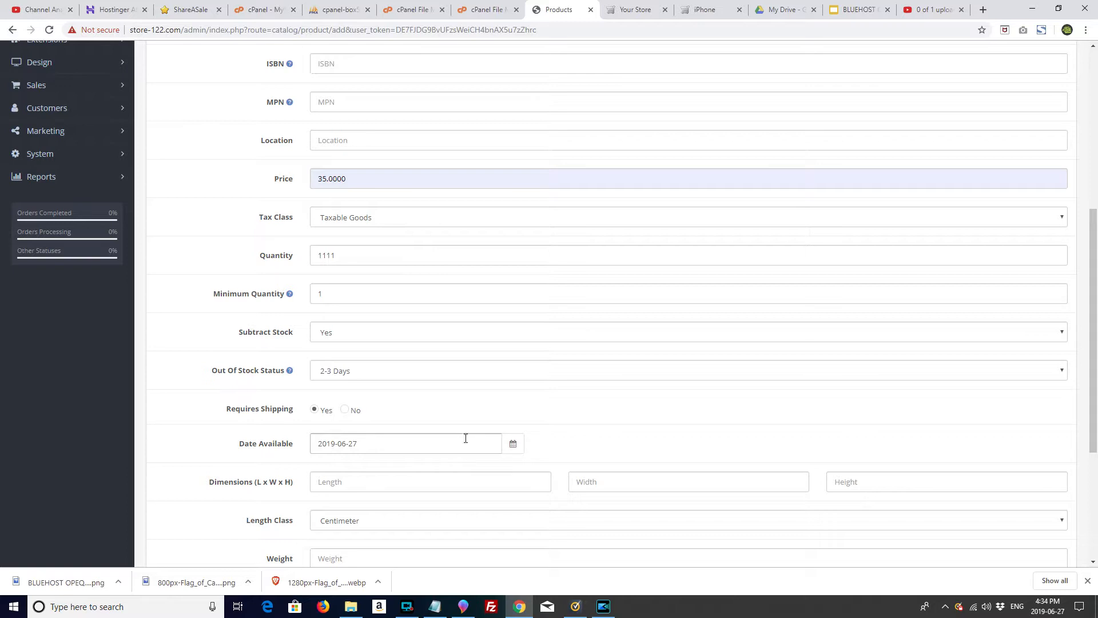
{"action": "left_click", "coordinate": [514, 446]}
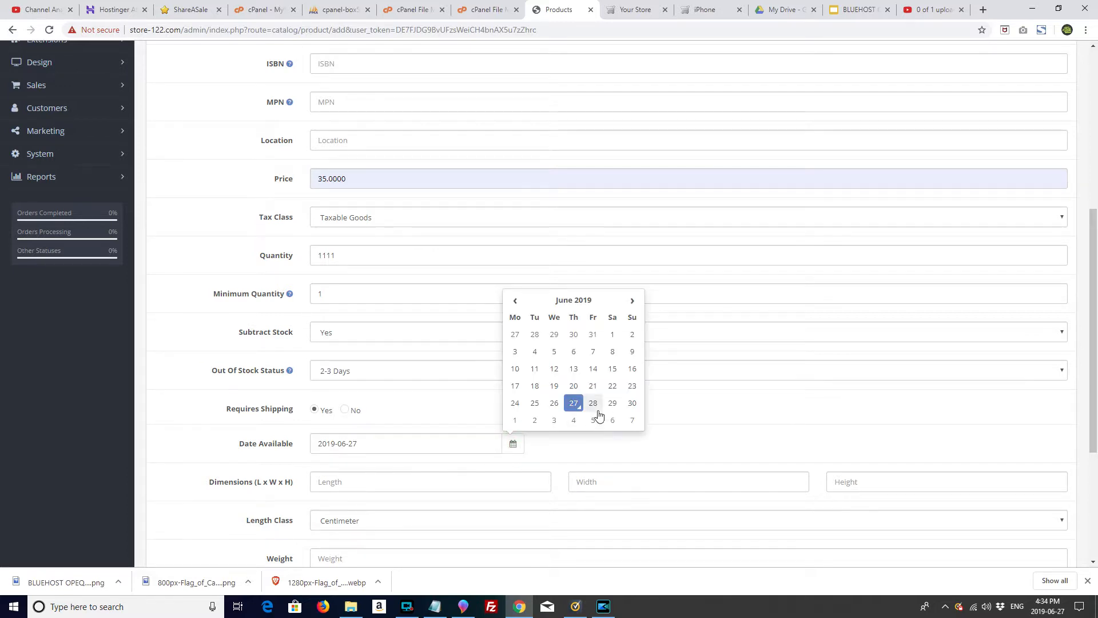
{"action": "left_click", "coordinate": [629, 446]}
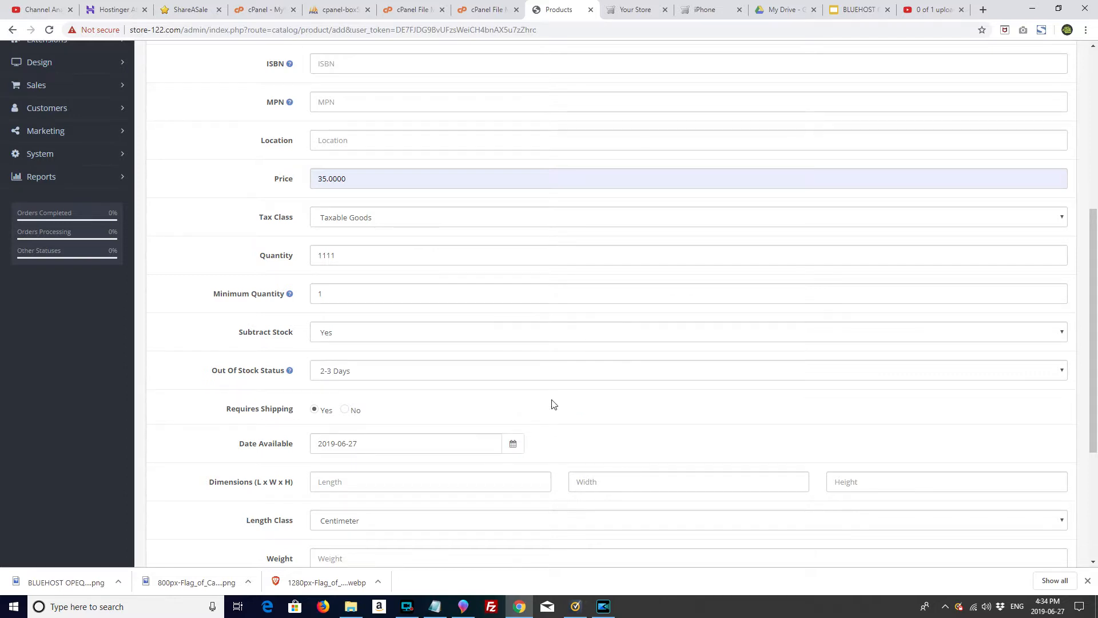
{"action": "scroll", "coordinate": [554, 404], "scroll_direction": "down", "scroll_amount": 3}
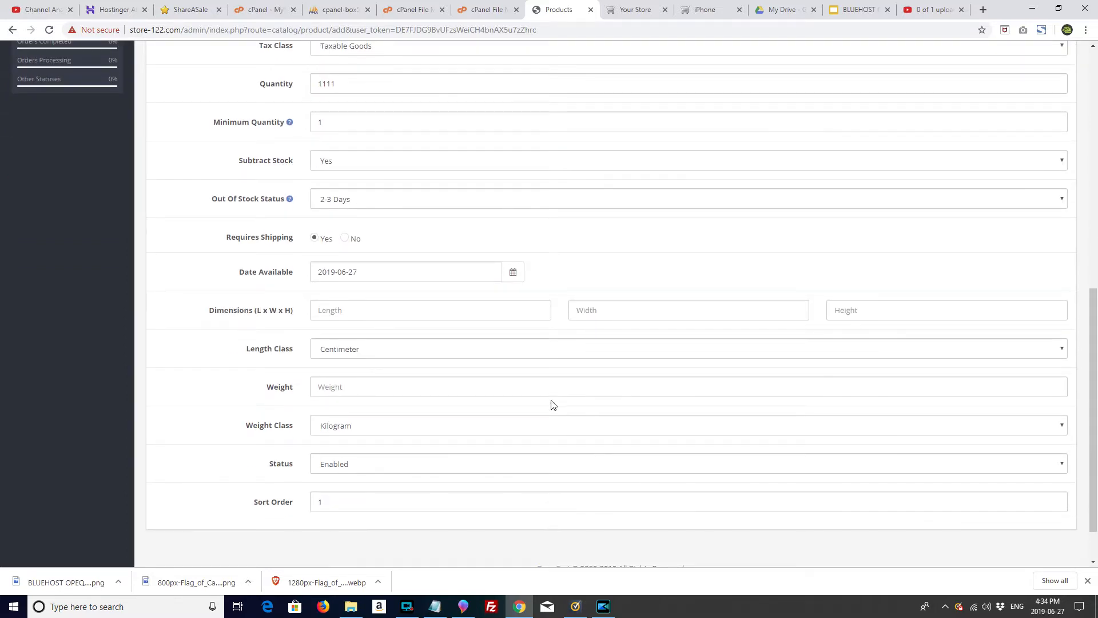
{"action": "scroll", "coordinate": [552, 401], "scroll_direction": "up", "scroll_amount": 6}
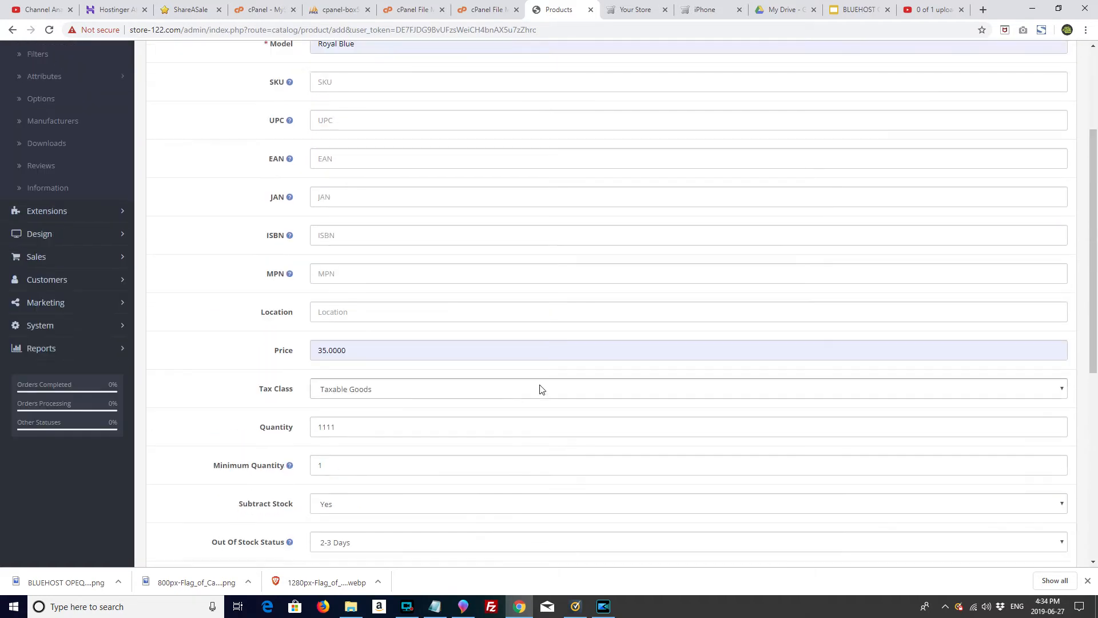
{"action": "scroll", "coordinate": [540, 388], "scroll_direction": "up", "scroll_amount": 3}
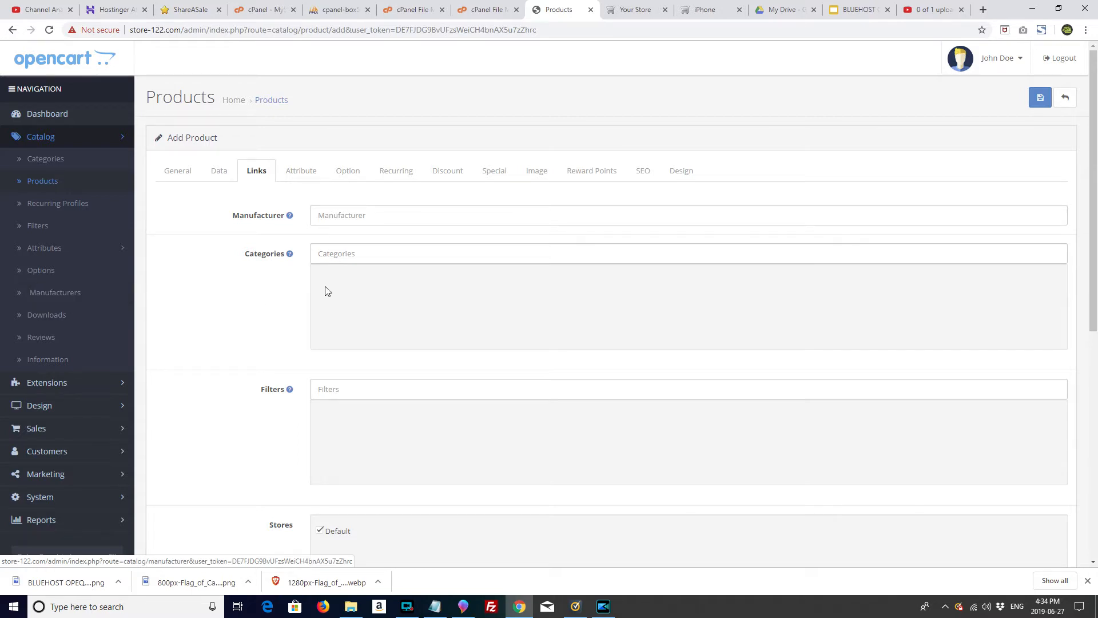
Step: Search categories for 'T-' and add T-Shirts to the product's categories
{"action": "left_click", "coordinate": [350, 256]}
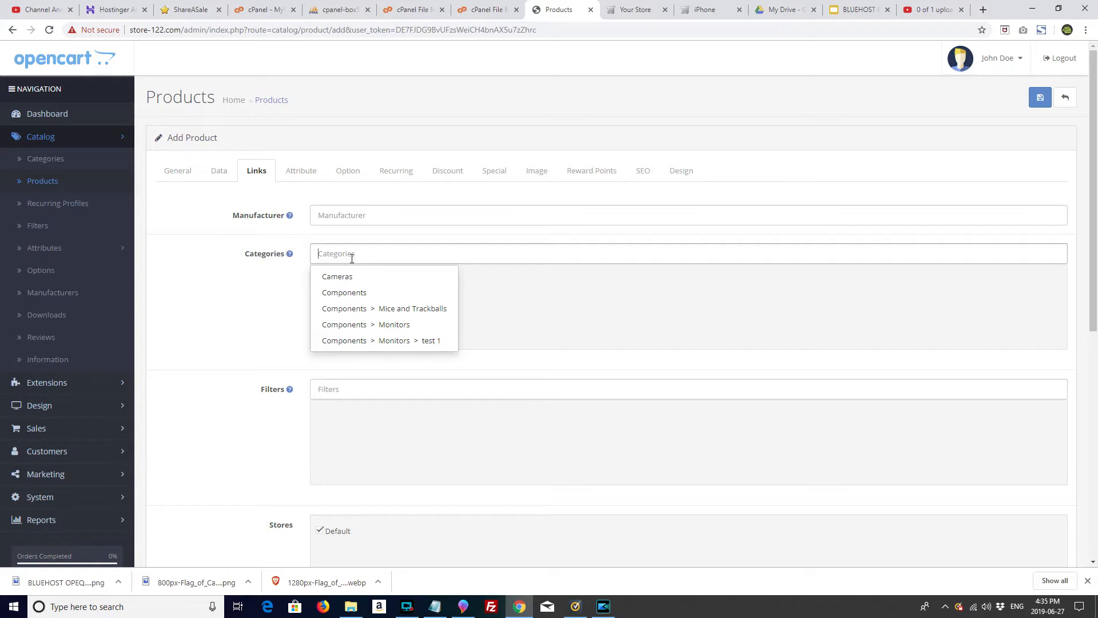
{"action": "type", "text": "t"}
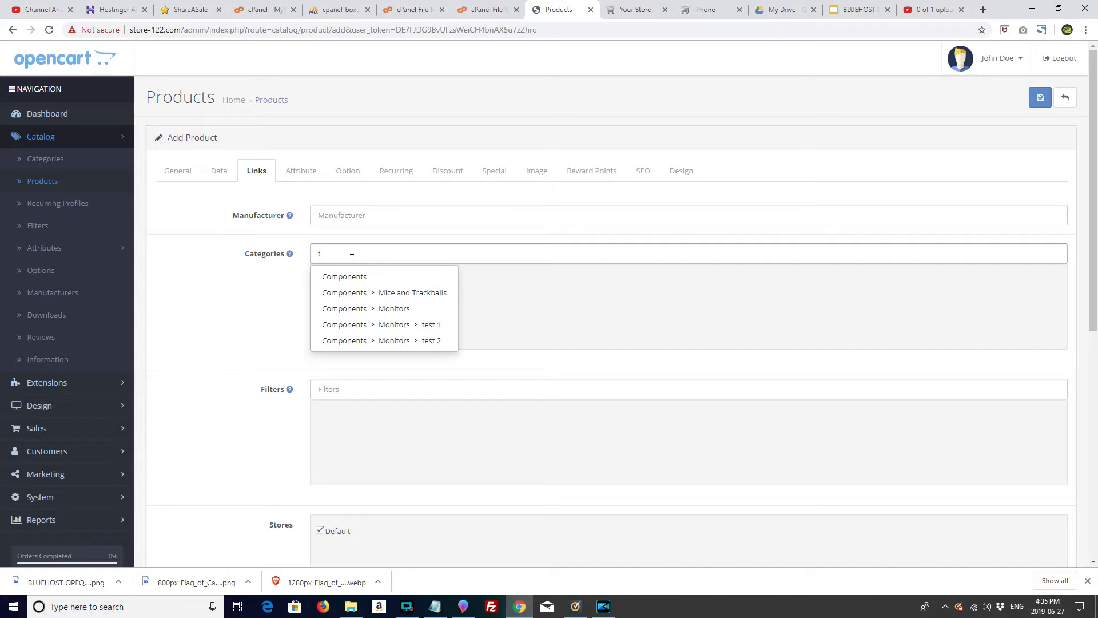
{"action": "key", "text": "BackSpace"}
{"action": "type", "text": "T-"}
{"action": "left_click", "coordinate": [339, 276]}
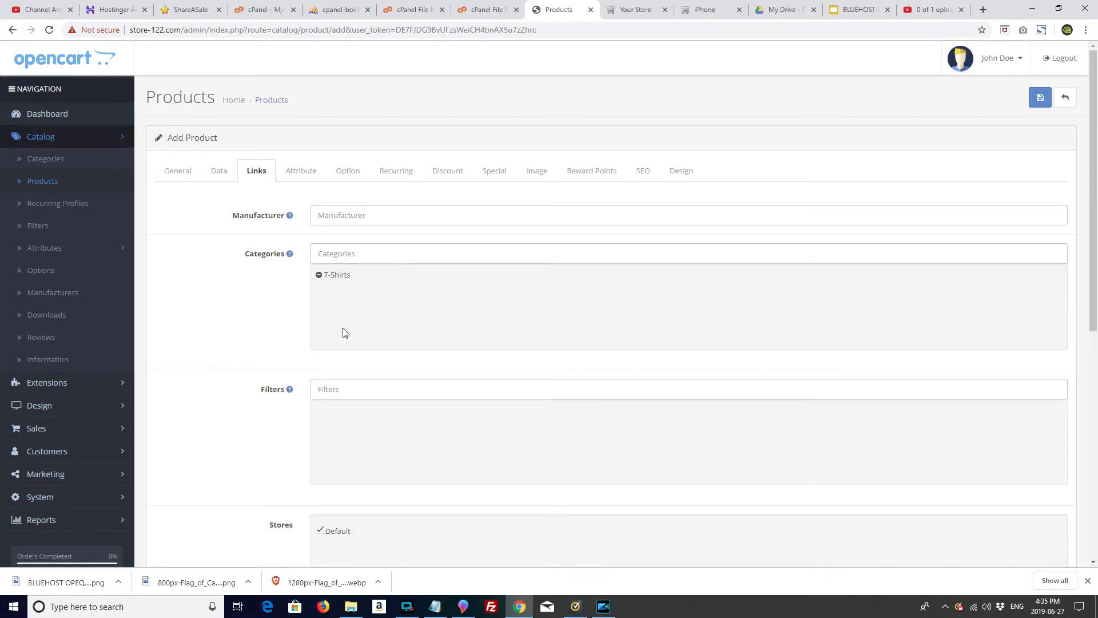
{"action": "scroll", "coordinate": [344, 333], "scroll_direction": "down", "scroll_amount": 7}
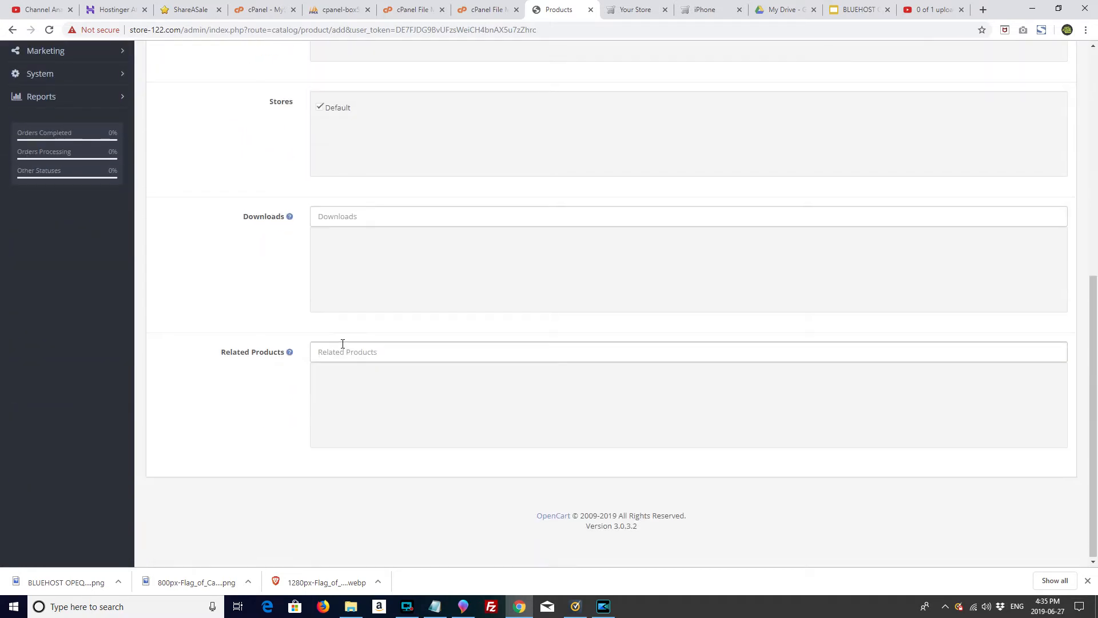
{"action": "scroll", "coordinate": [343, 343], "scroll_direction": "up", "scroll_amount": 8}
{"action": "left_click", "coordinate": [304, 172]}
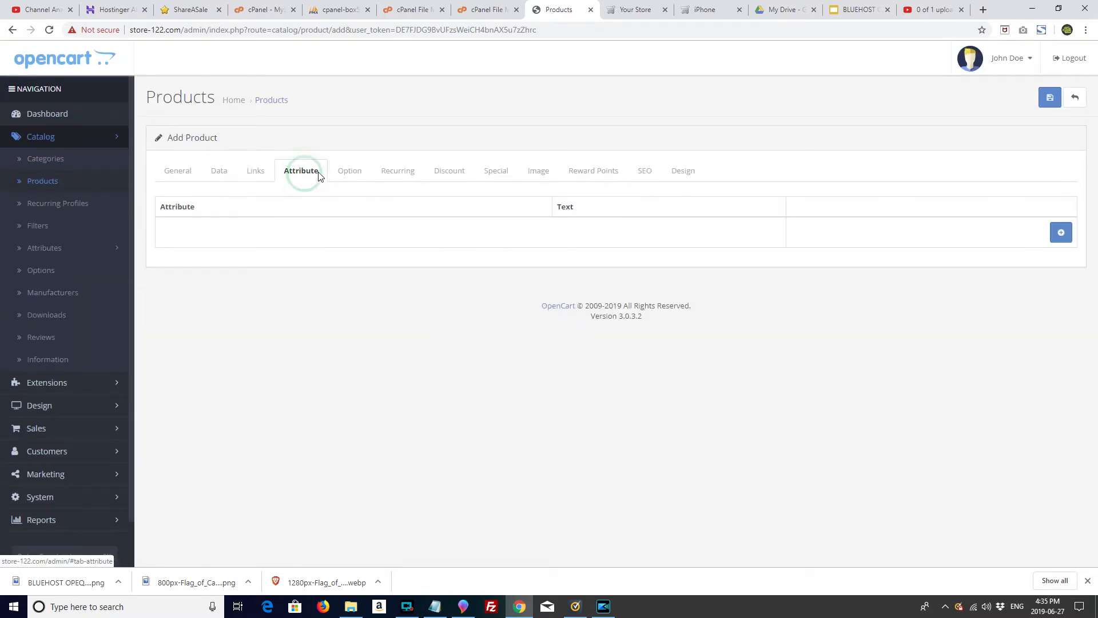
Step: Open the Image Manager for the product's main image
{"action": "left_click", "coordinate": [536, 174]}
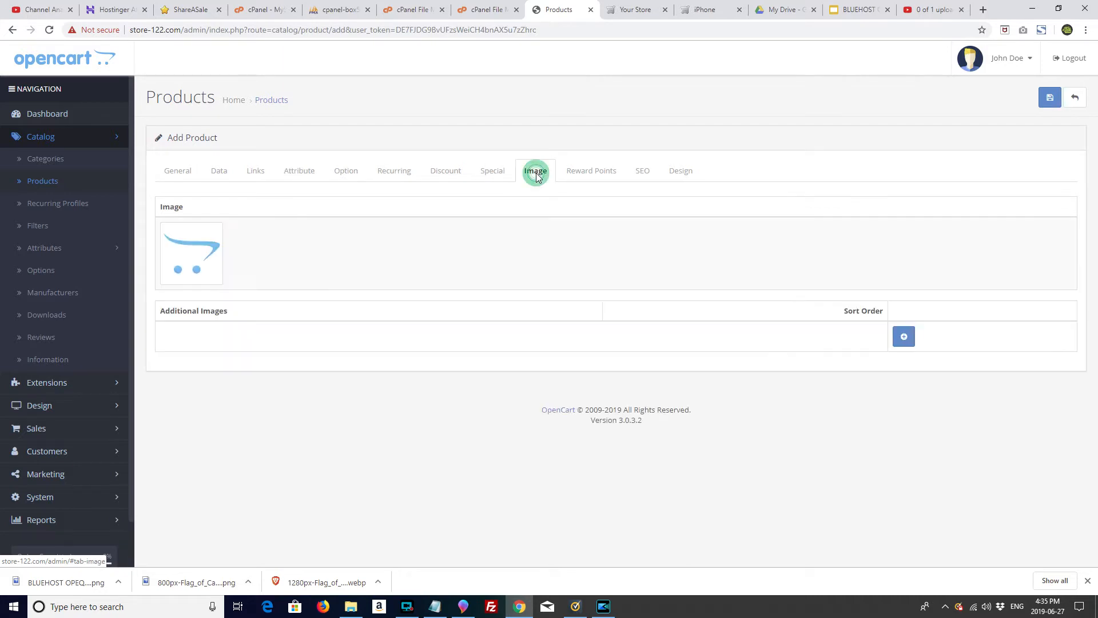
{"action": "left_click", "coordinate": [211, 261]}
{"action": "left_click", "coordinate": [249, 253]}
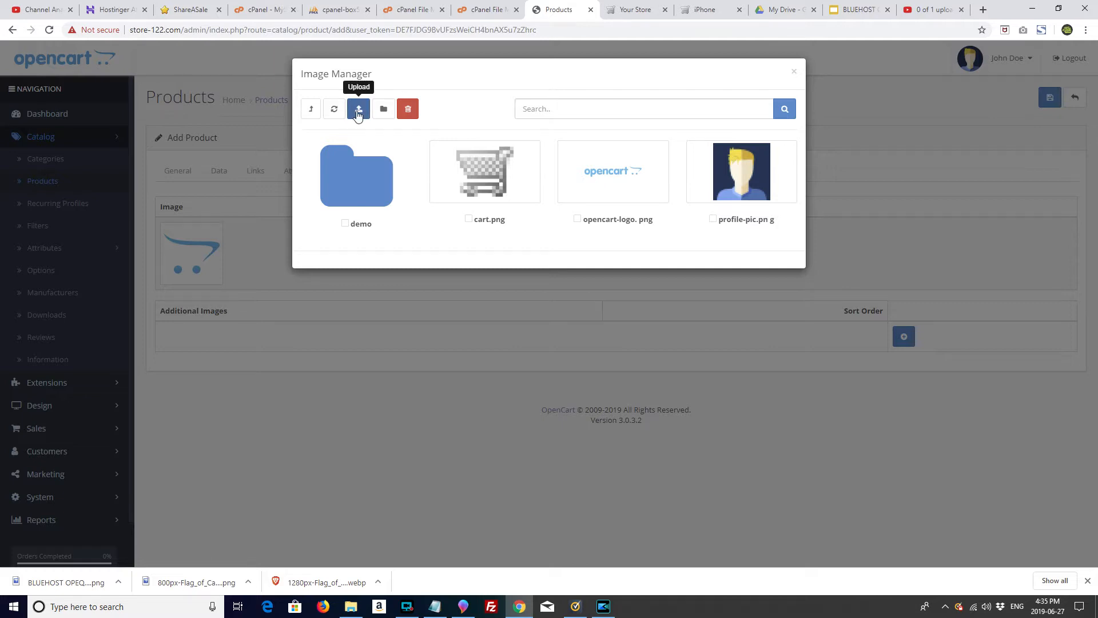
Step: Create a 'products' image folder, open it, and start an upload
{"action": "left_click", "coordinate": [383, 109]}
{"action": "left_click", "coordinate": [417, 159]}
{"action": "type", "text": "products"}
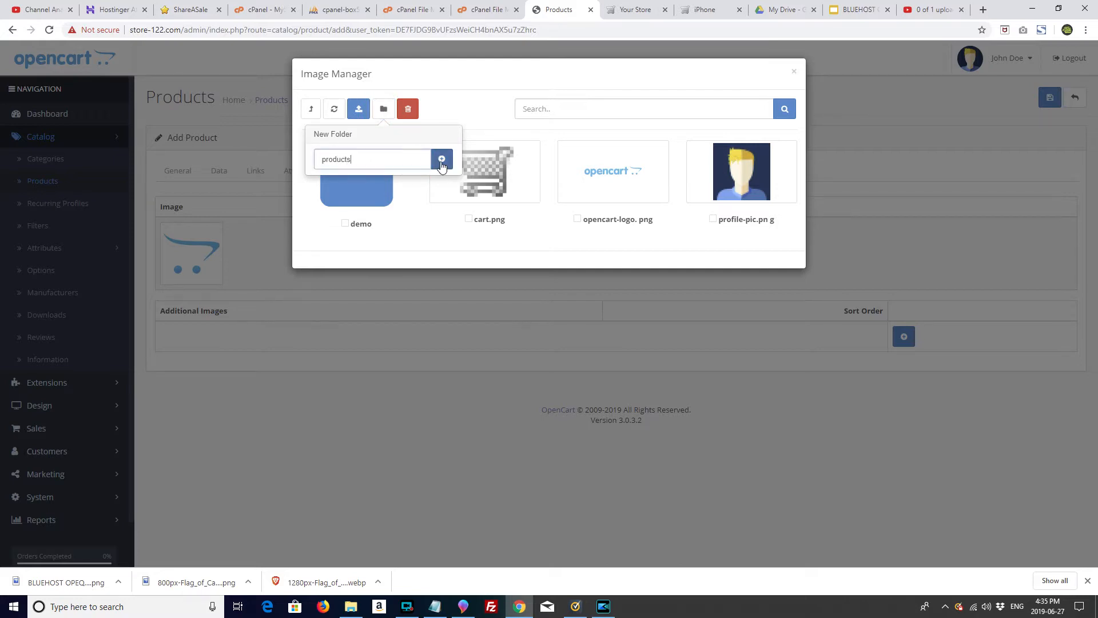
{"action": "left_click", "coordinate": [442, 160]}
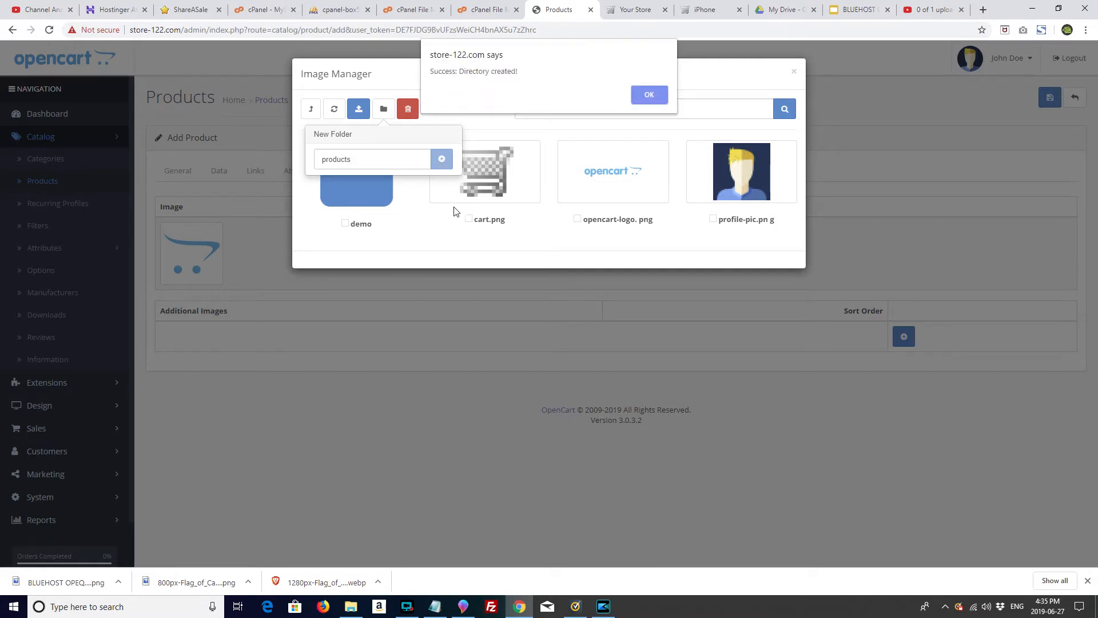
{"action": "left_click", "coordinate": [648, 95]}
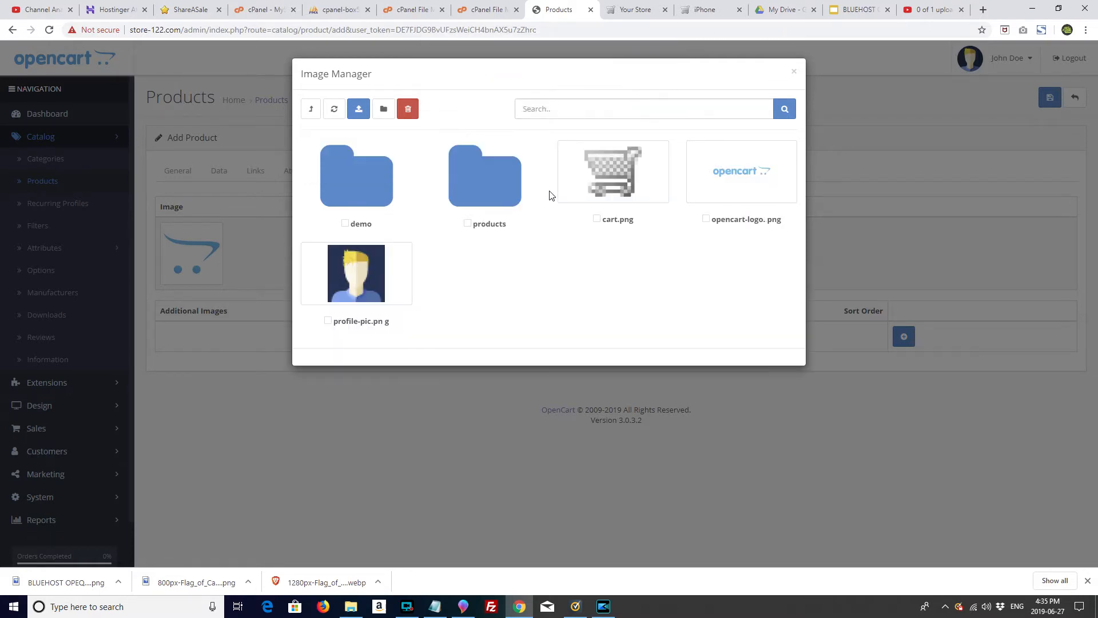
{"action": "left_click", "coordinate": [504, 198]}
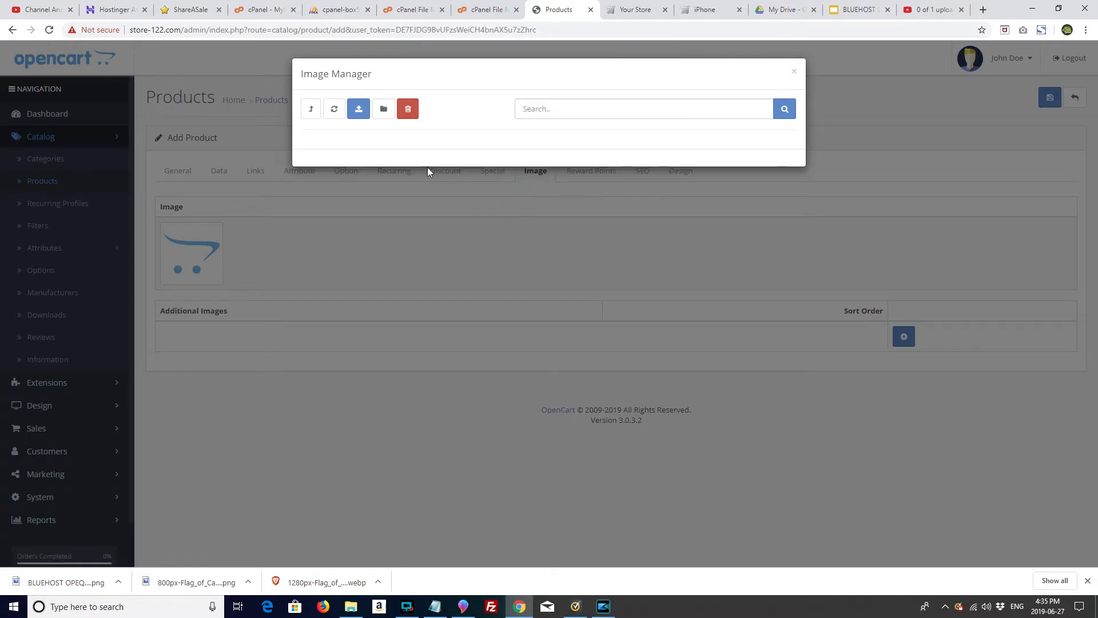
{"action": "left_click", "coordinate": [358, 110]}
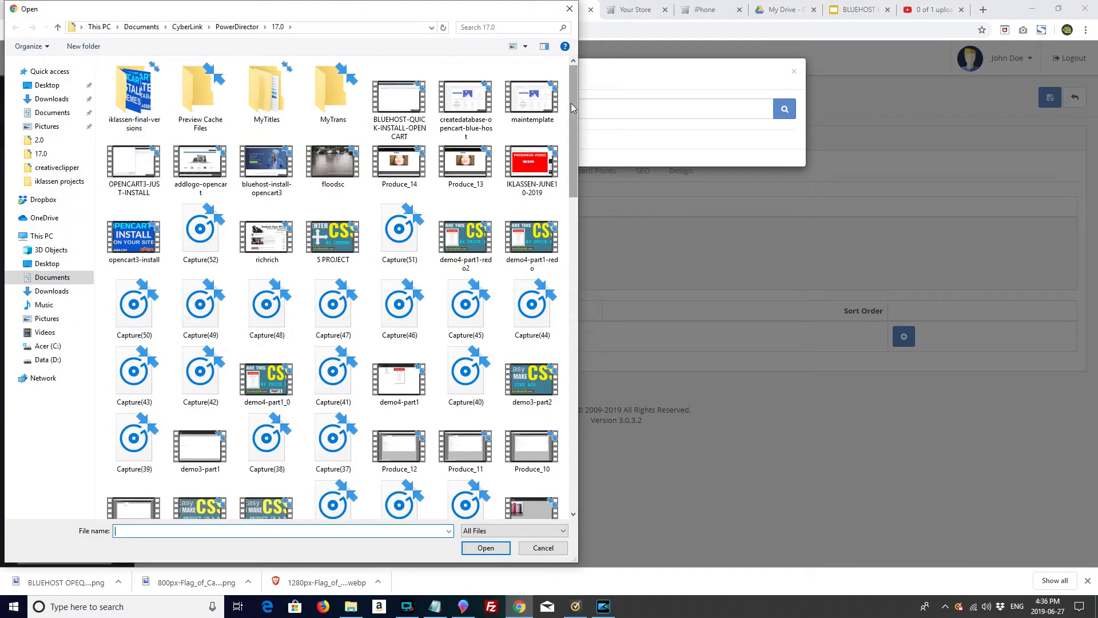
{"action": "left_click_drag", "start_coordinate": [573, 108], "coordinate": [577, 423]}
Step: Upload images_6281476, images_2238250 and images_2778651 from Downloads
{"action": "left_click", "coordinate": [52, 293]}
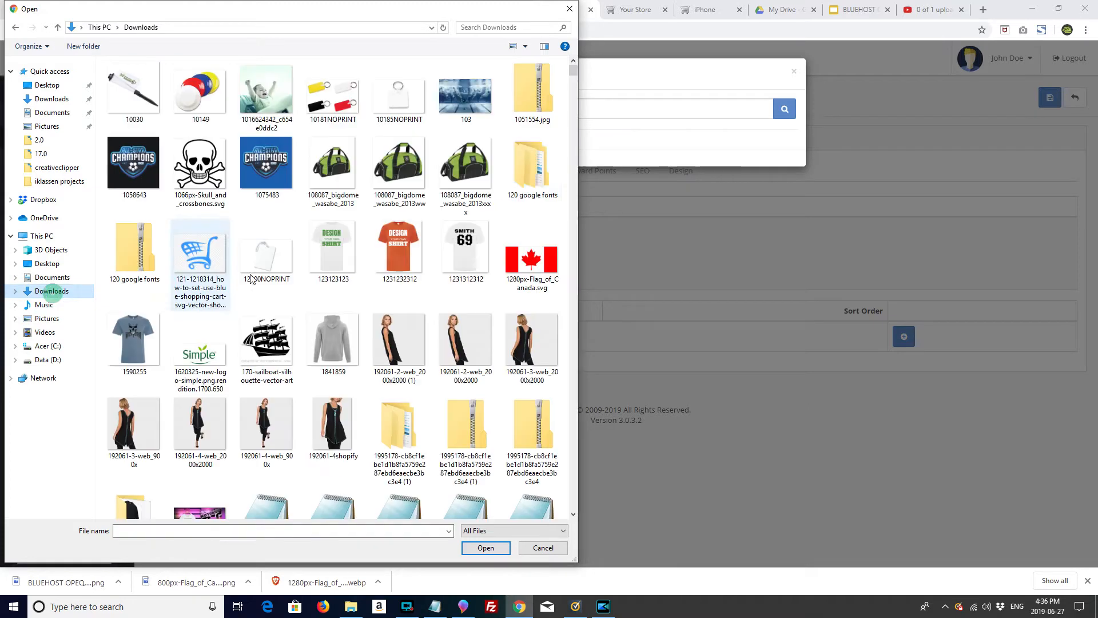
{"action": "left_click_drag", "start_coordinate": [573, 74], "coordinate": [570, 489]}
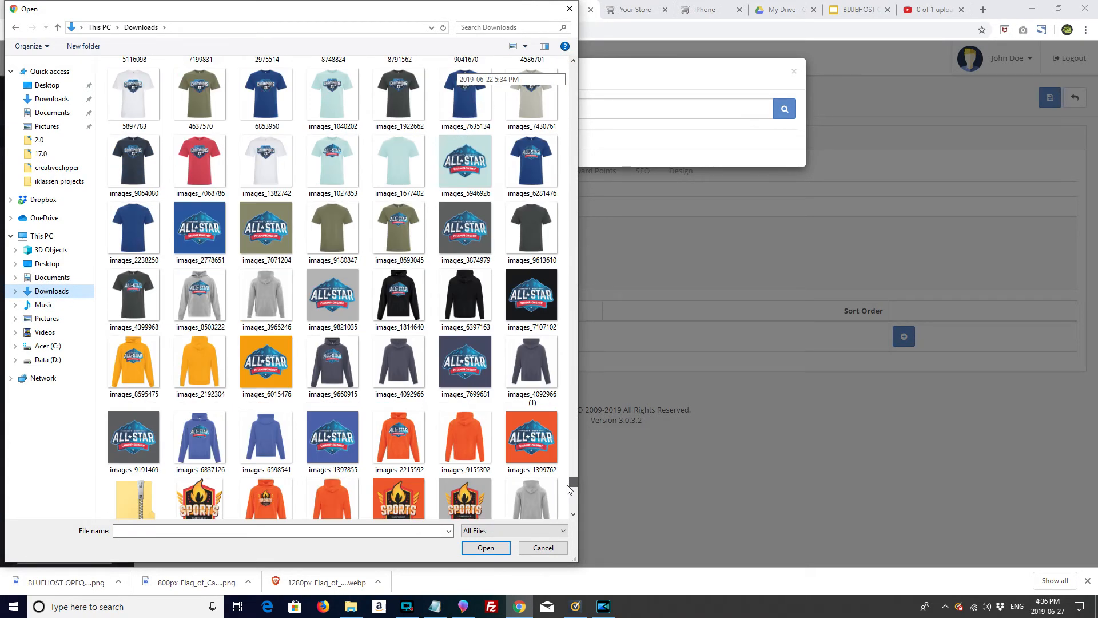
{"action": "left_click_drag", "start_coordinate": [569, 489], "coordinate": [570, 486]}
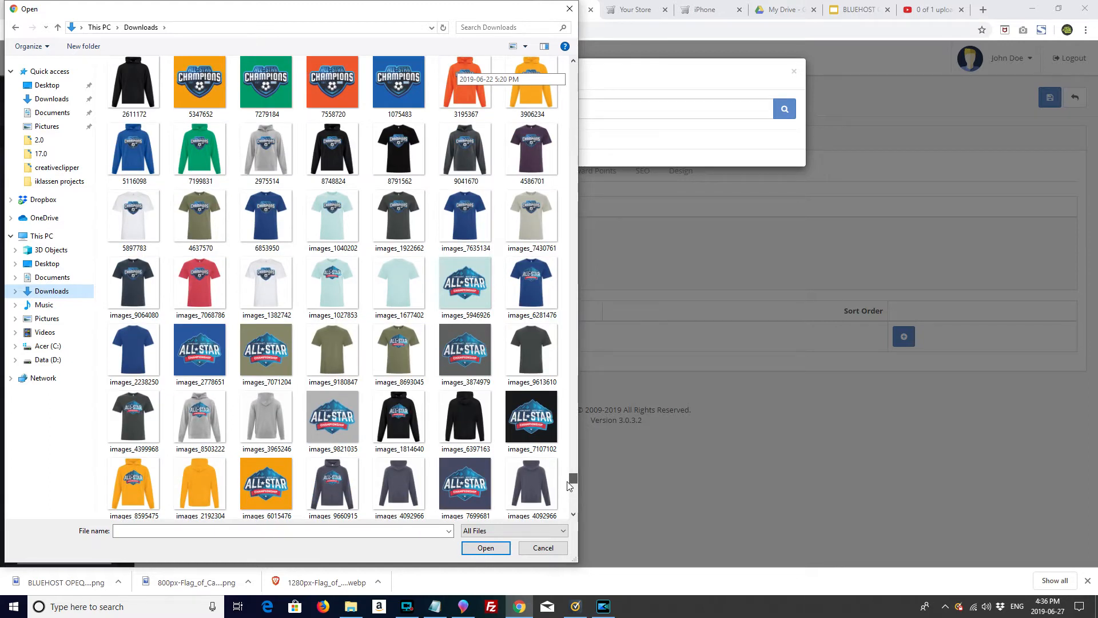
{"action": "left_click", "coordinate": [516, 292]}
{"action": "left_click", "coordinate": [144, 348], "text": "ctrl"}
{"action": "left_click", "coordinate": [200, 352], "text": "ctrl"}
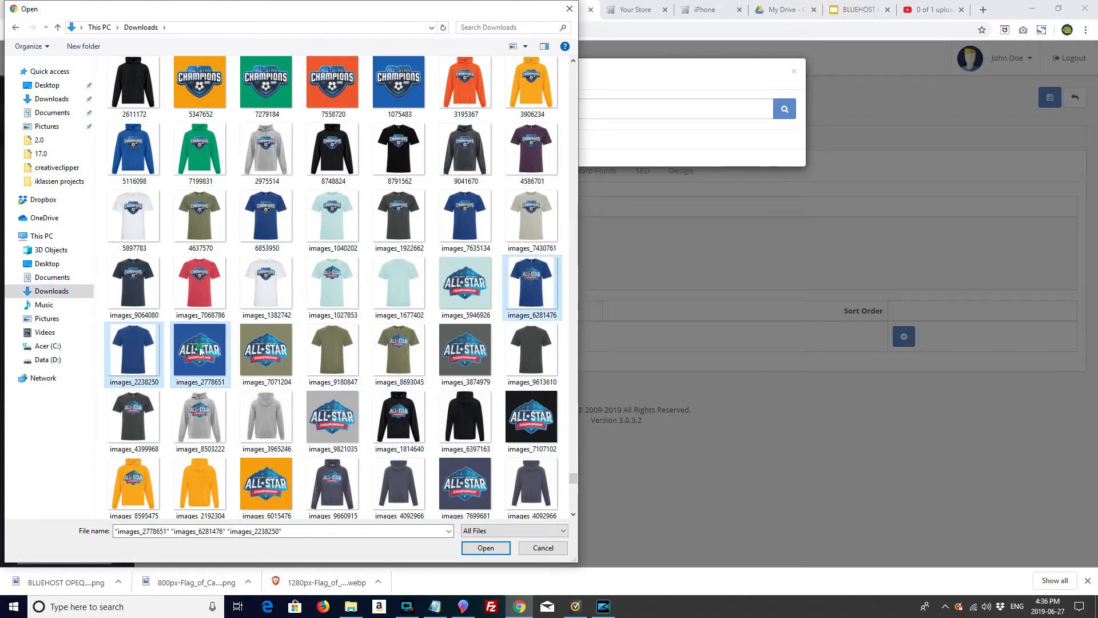
{"action": "left_click", "coordinate": [471, 547]}
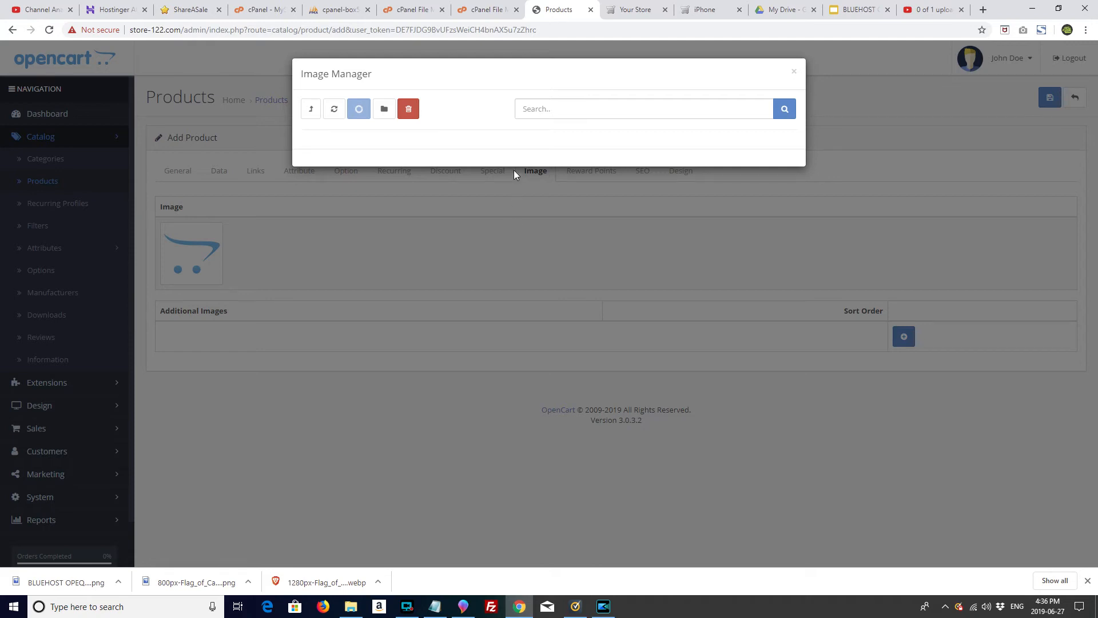
Step: Set images_6281476 as main image and the plain blue shirt as first extra image
{"action": "left_click", "coordinate": [651, 89]}
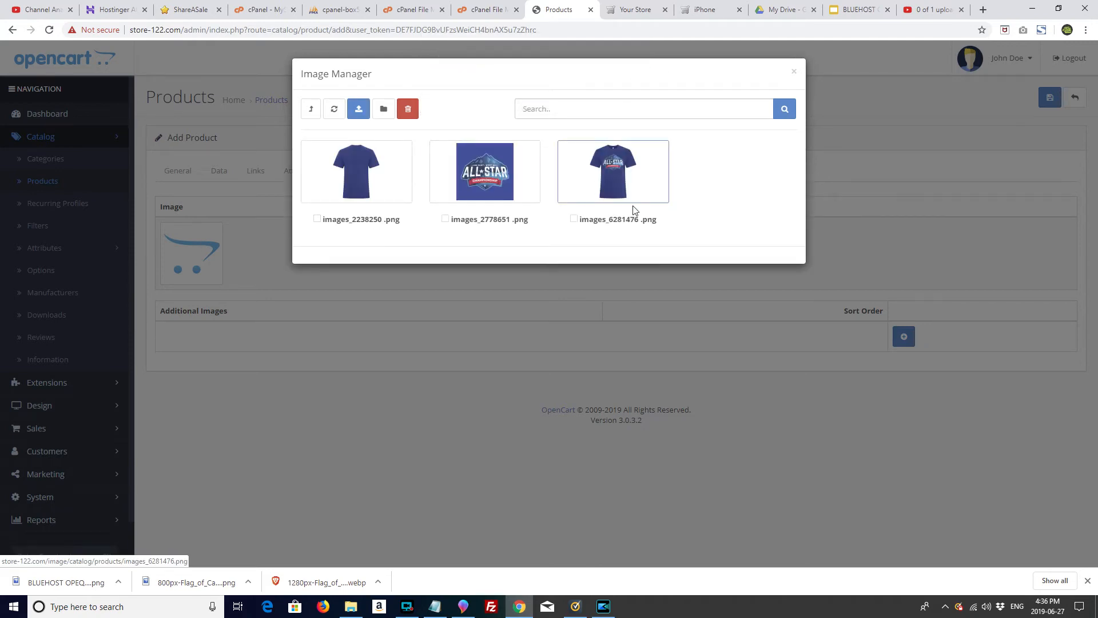
{"action": "left_click", "coordinate": [608, 179]}
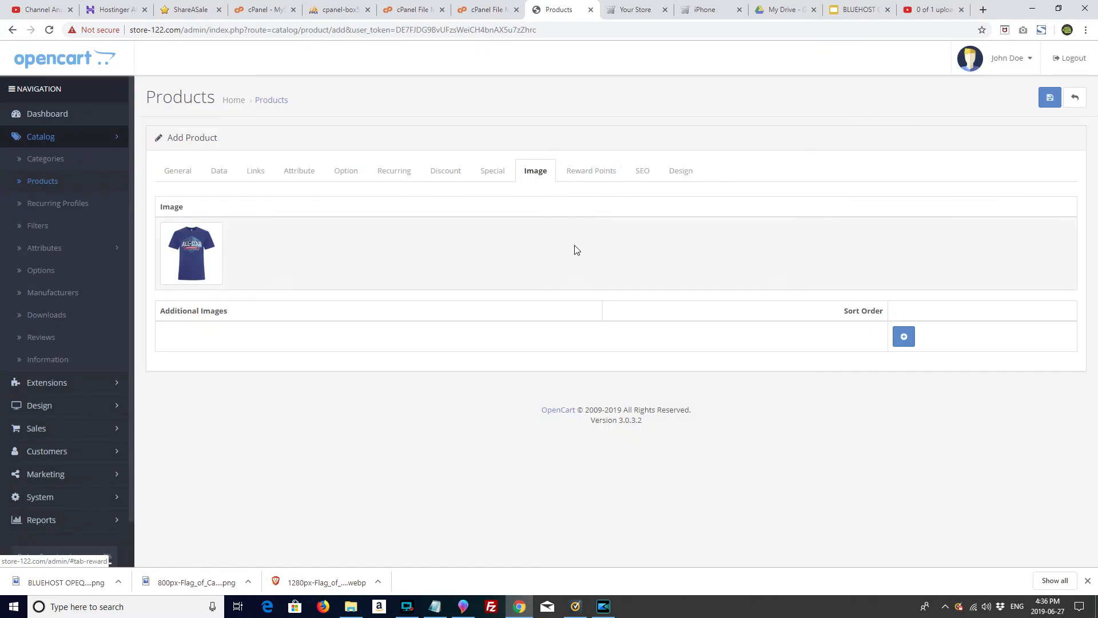
{"action": "left_click", "coordinate": [904, 337]}
{"action": "left_click", "coordinate": [209, 366]}
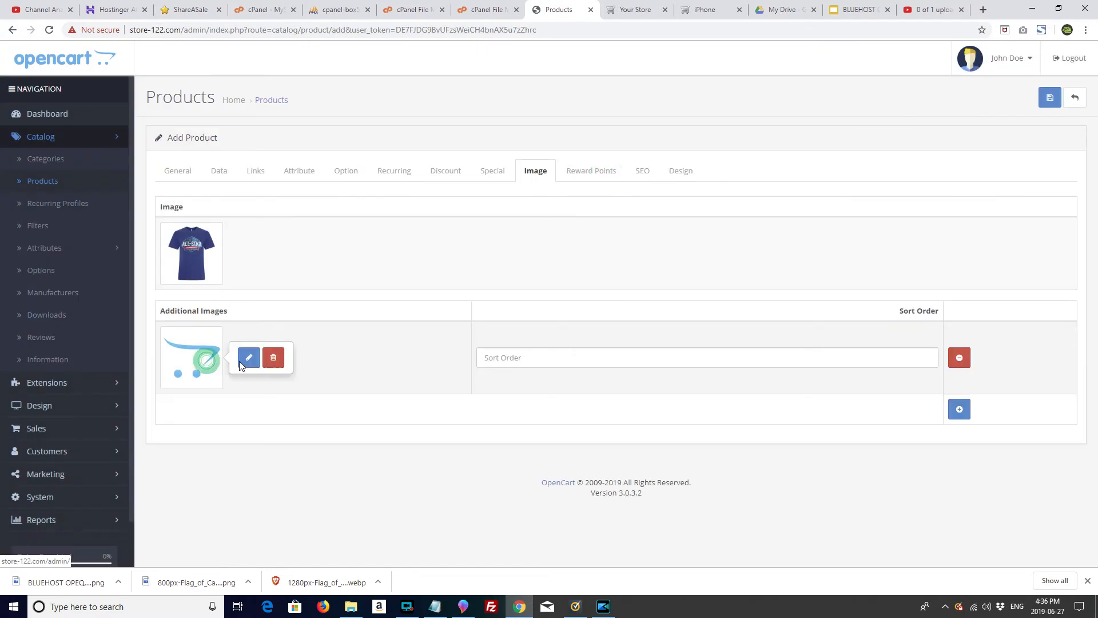
{"action": "left_click", "coordinate": [247, 359]}
{"action": "left_click", "coordinate": [478, 211]}
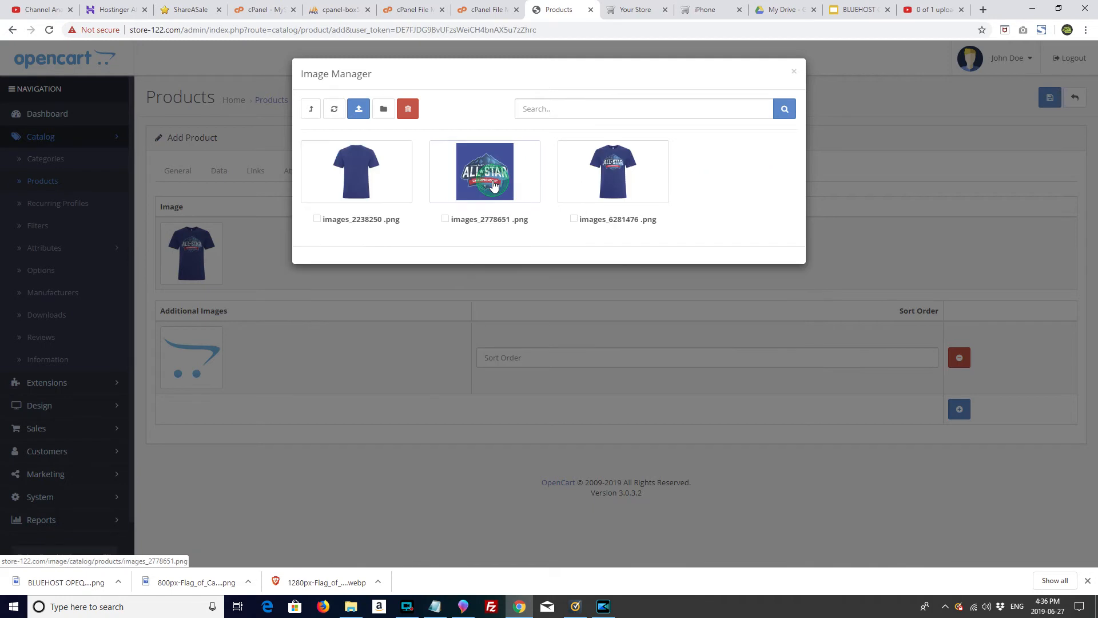
{"action": "left_click", "coordinate": [358, 181]}
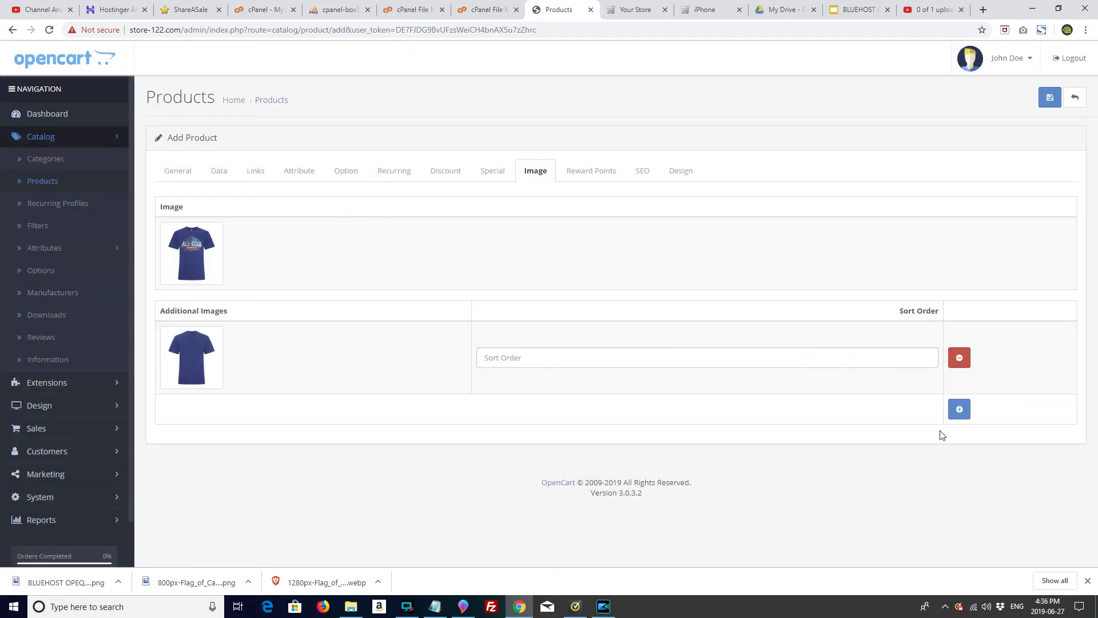
Step: Add the All-Star logo as a second extra image and save the product
{"action": "left_click", "coordinate": [959, 409]}
{"action": "left_click", "coordinate": [207, 436]}
{"action": "left_click", "coordinate": [247, 430]}
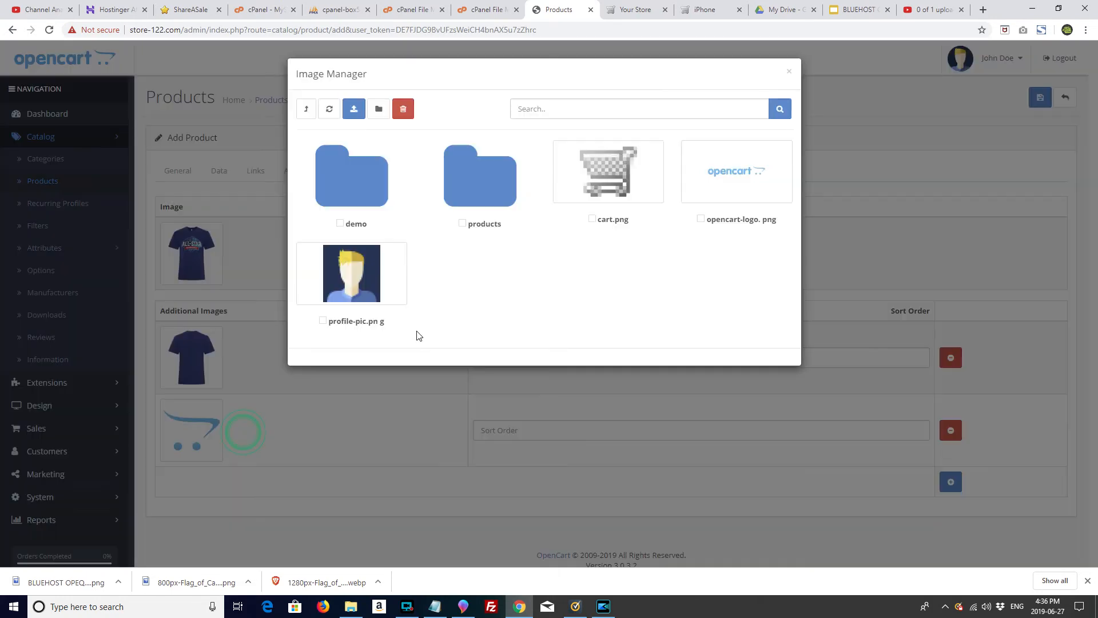
{"action": "left_click", "coordinate": [515, 203]}
{"action": "left_click", "coordinate": [468, 209]}
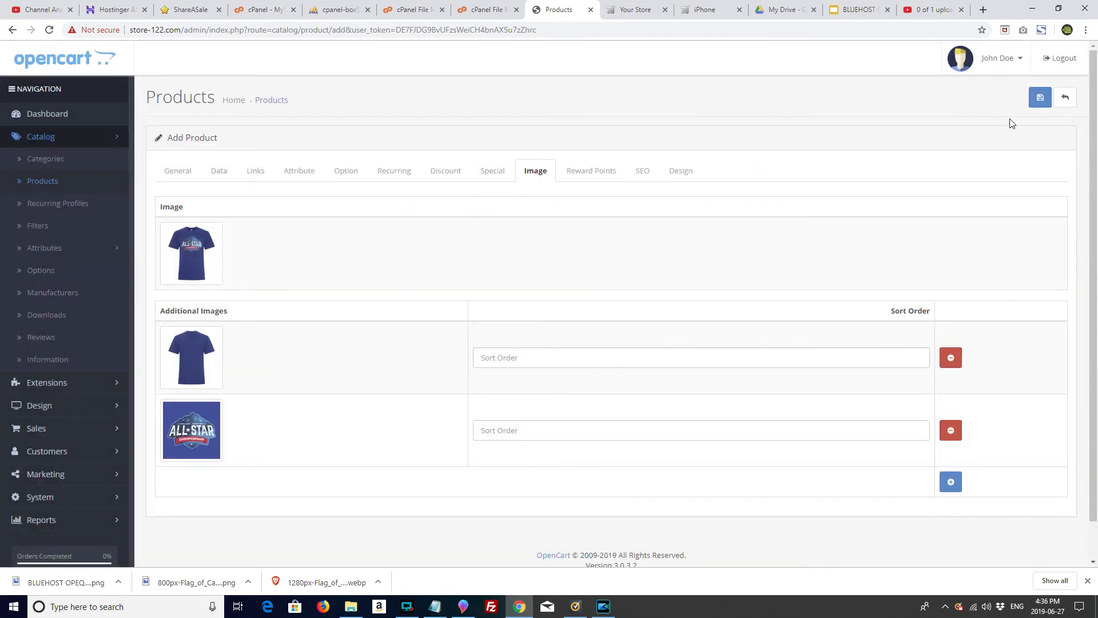
{"action": "left_click", "coordinate": [1038, 99]}
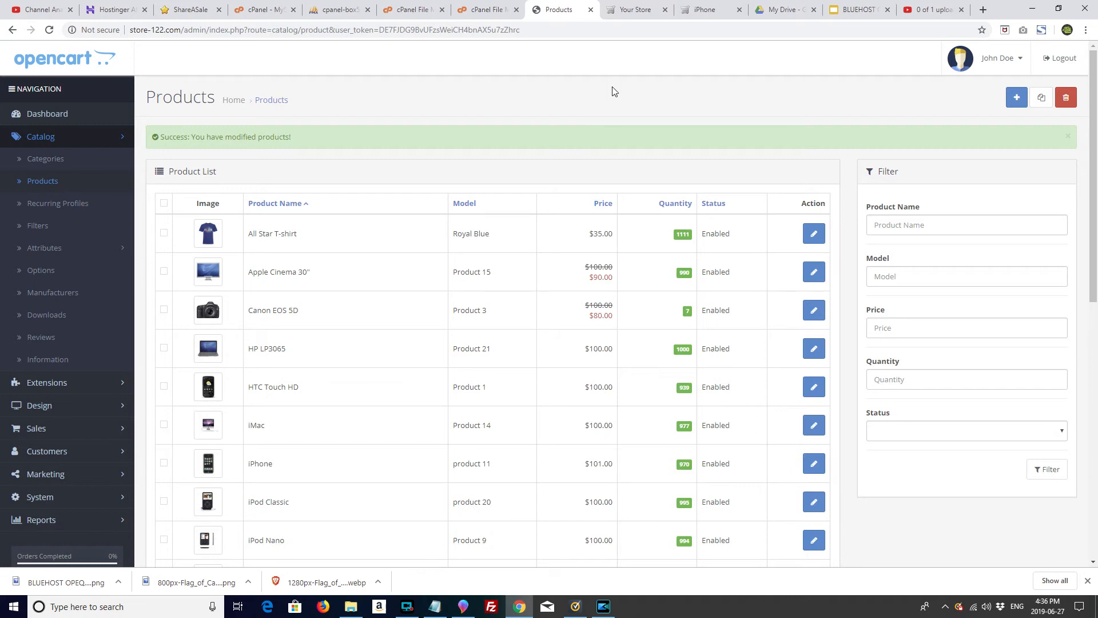
Step: Reload the storefront and open the All Star T-shirt page from the T-Shirts category
{"action": "left_click", "coordinate": [629, 10]}
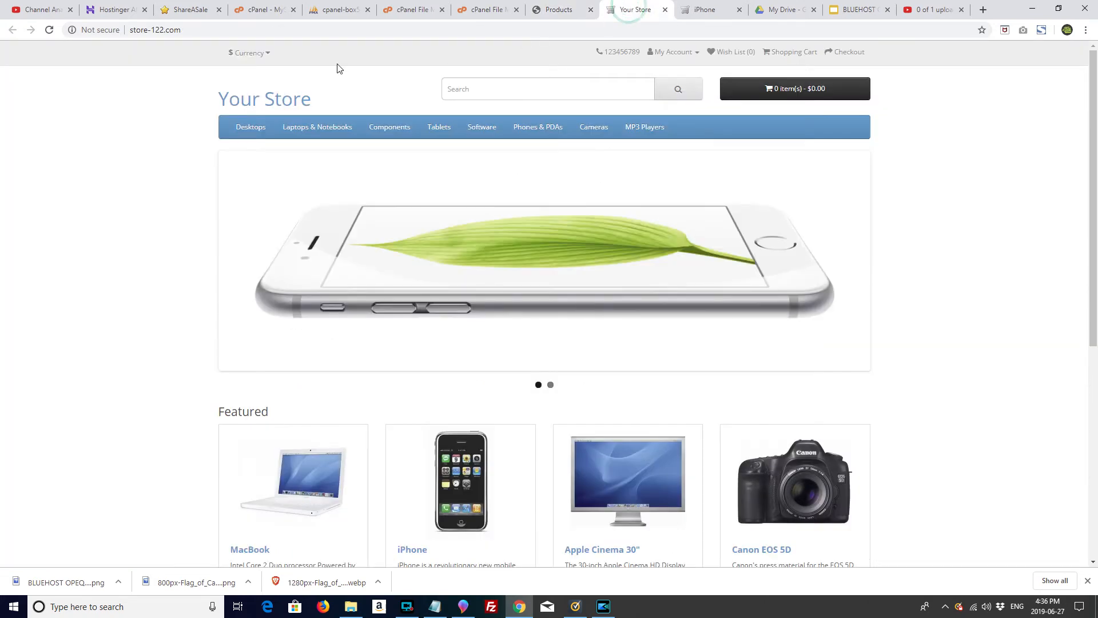
{"action": "left_click", "coordinate": [48, 29]}
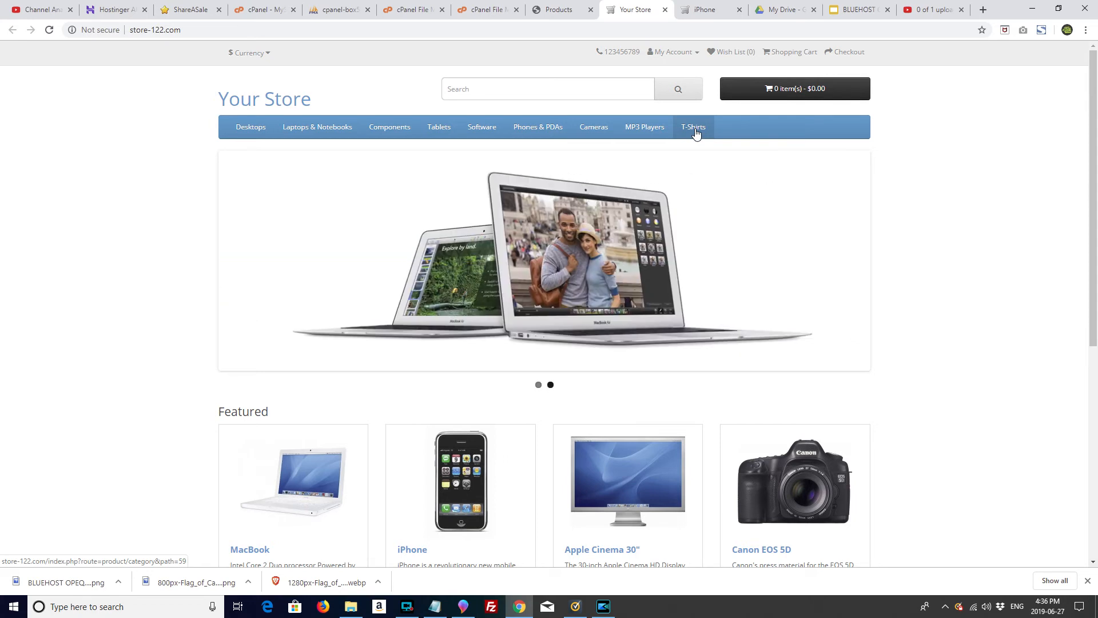
{"action": "left_click", "coordinate": [695, 131]}
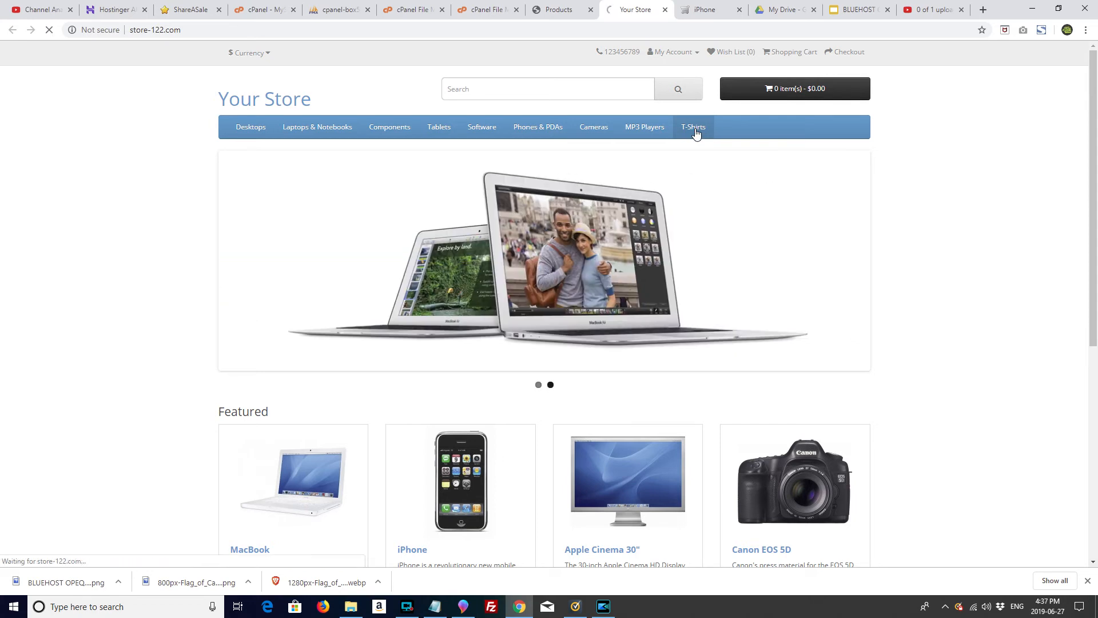
{"action": "left_click", "coordinate": [483, 319]}
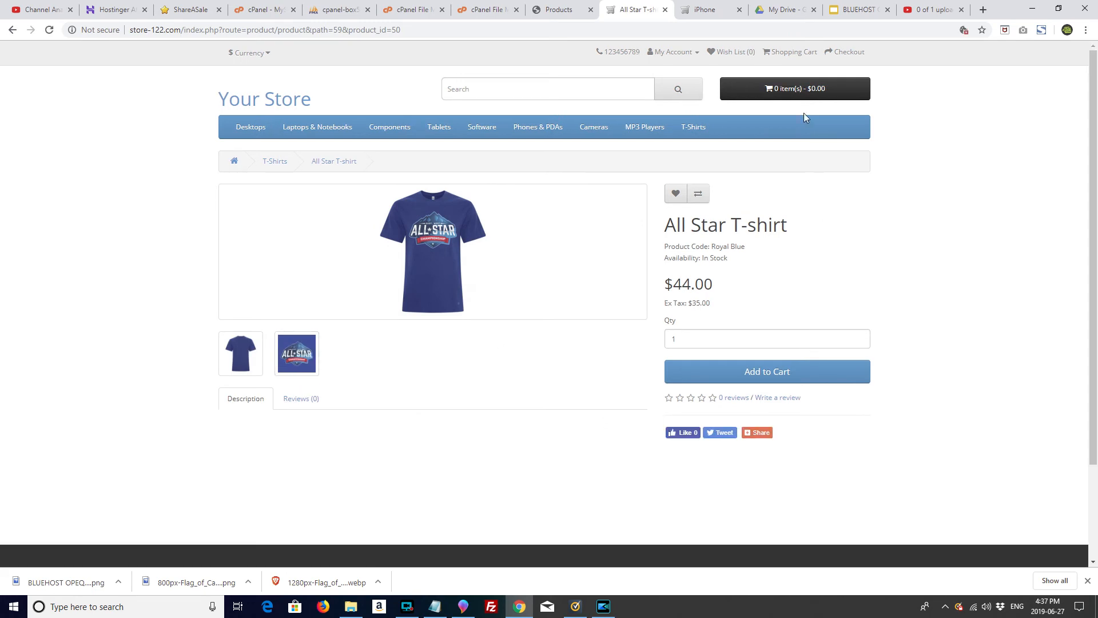
Step: Add one All Star T-shirt to the cart and view the cart showing $44.00
{"action": "left_click", "coordinate": [805, 373]}
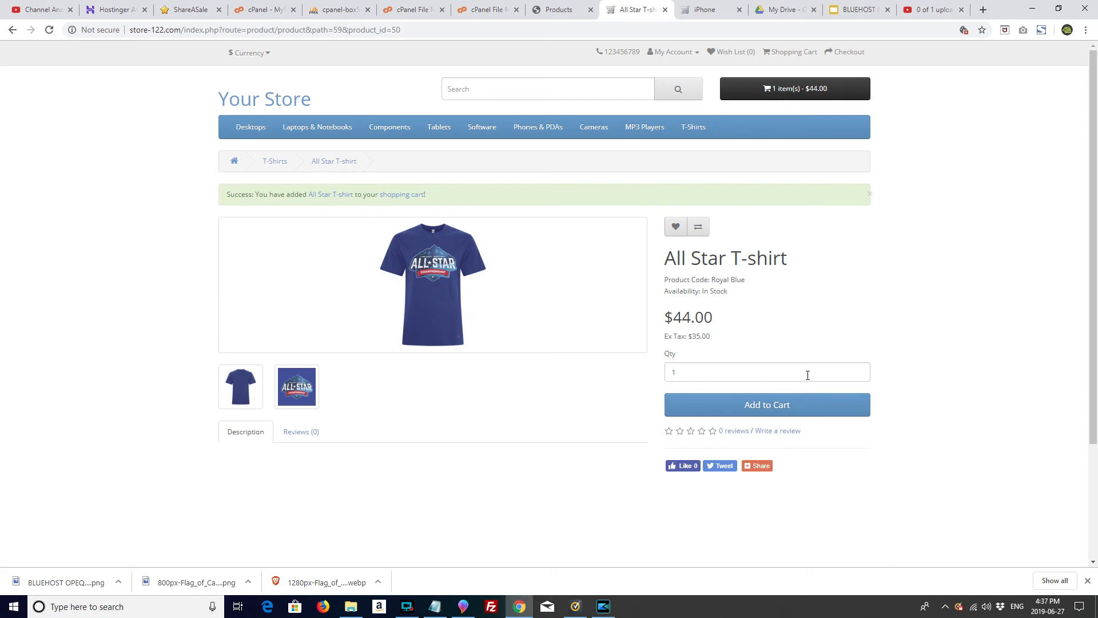
{"action": "left_click", "coordinate": [839, 54]}
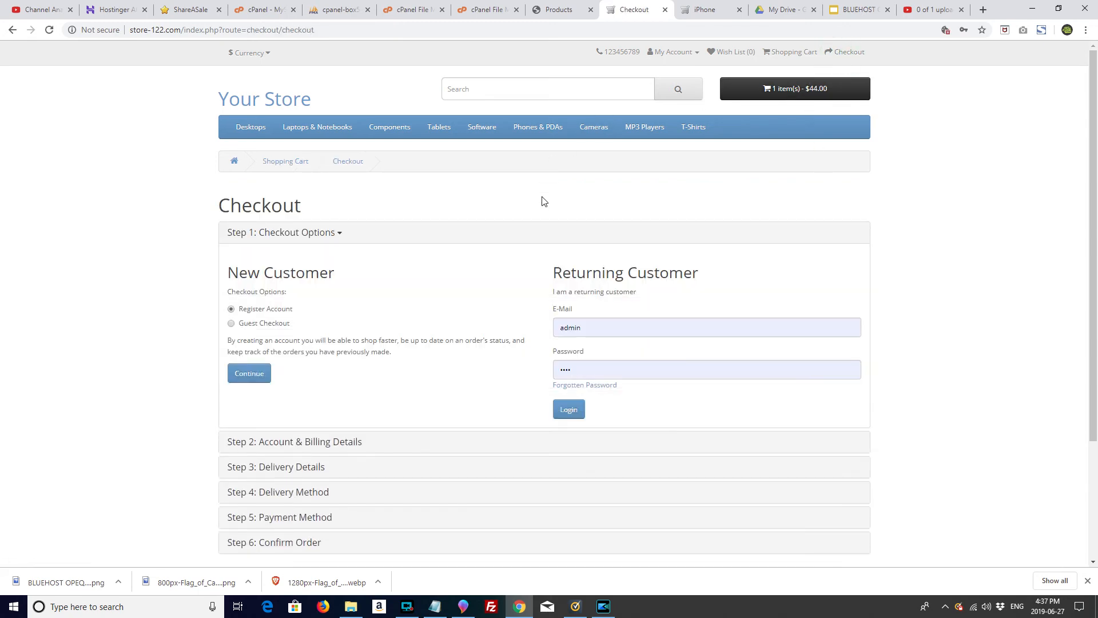
{"action": "left_click", "coordinate": [785, 53]}
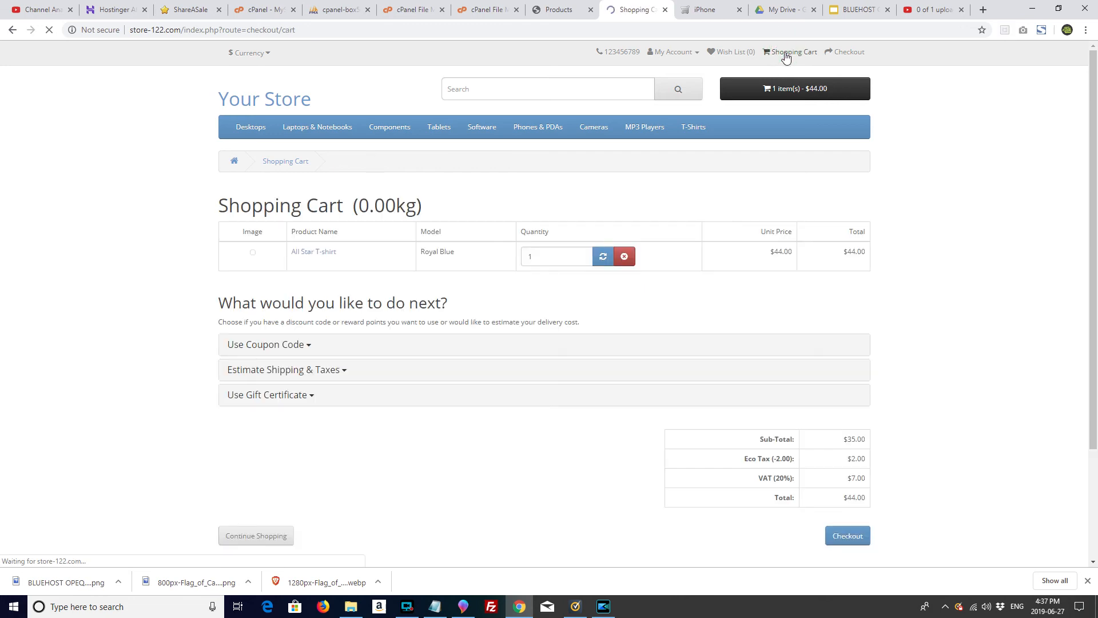